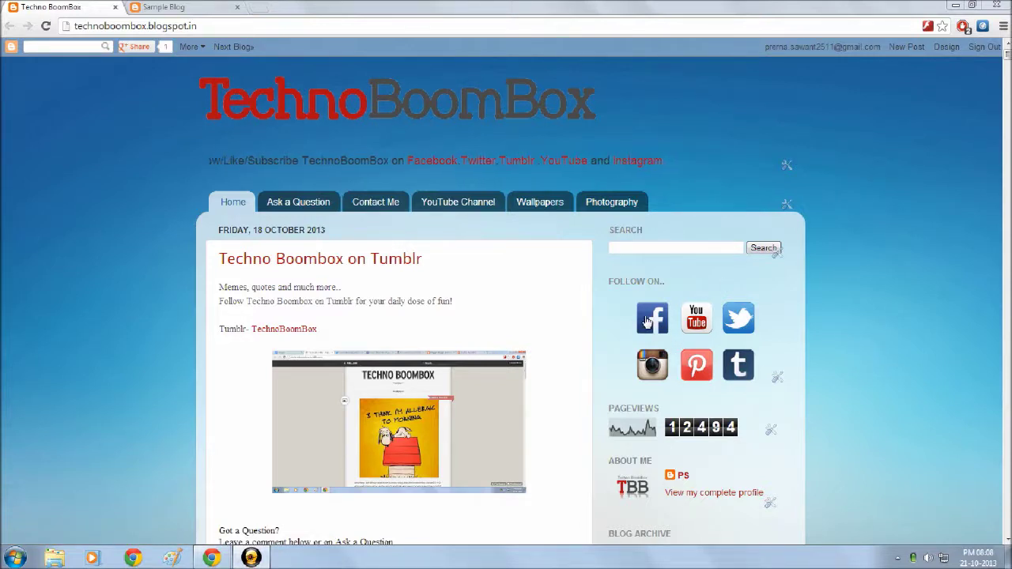
- Open the Facebook icon's link in a new tab and view the Facebook page
{"action": "right_click", "coordinate": [668, 324]}
{"action": "left_click", "coordinate": [668, 325]}
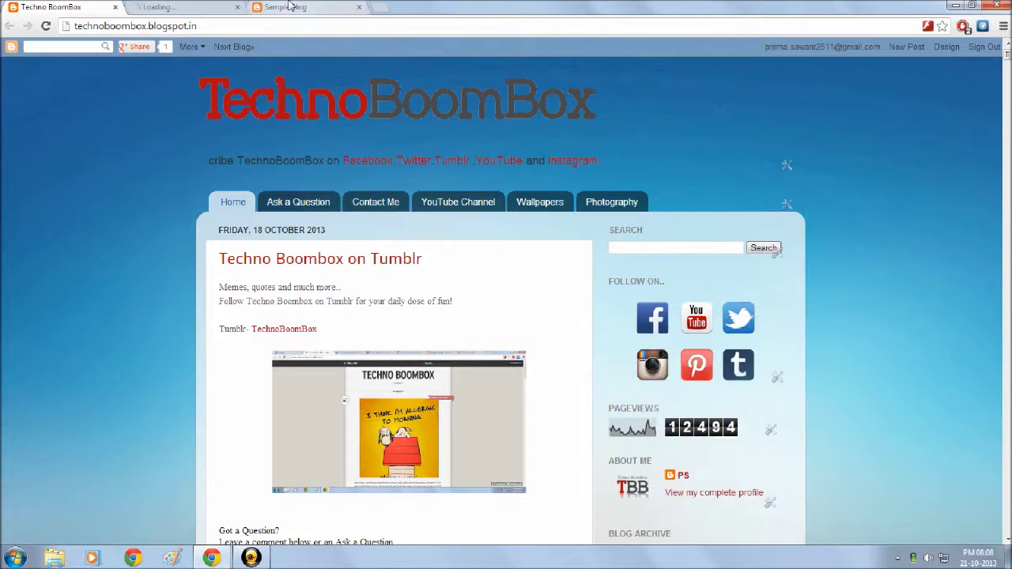
{"action": "left_click", "coordinate": [220, 6]}
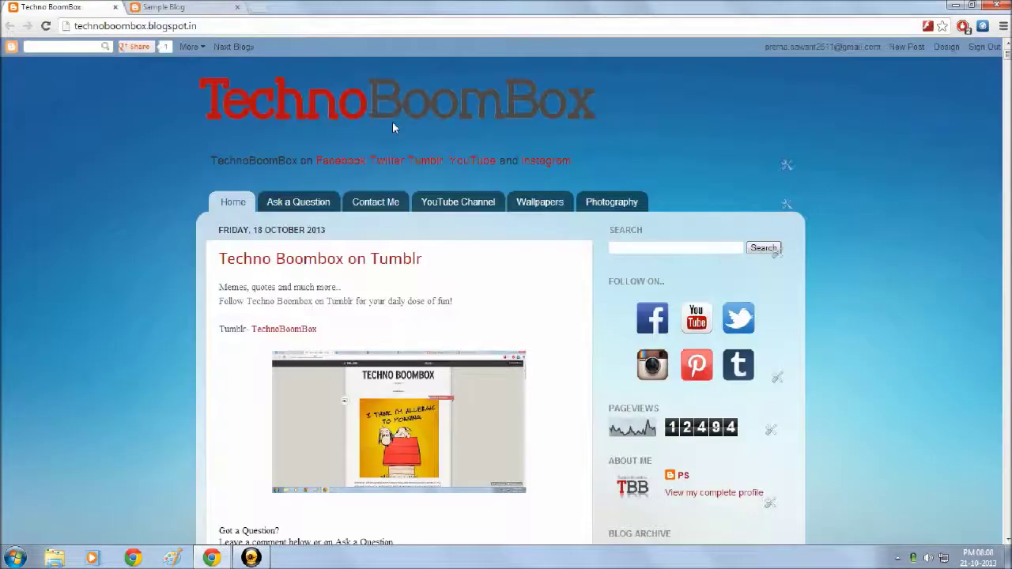
- Go to the Sample Blog dashboard and start a new post
{"action": "left_click", "coordinate": [160, 6]}
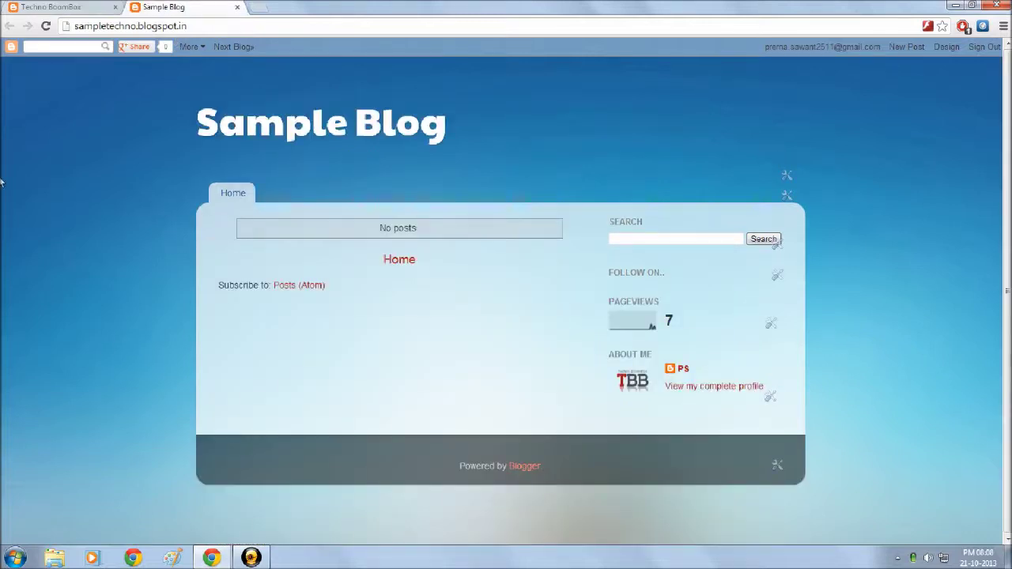
{"action": "left_click", "coordinate": [947, 49]}
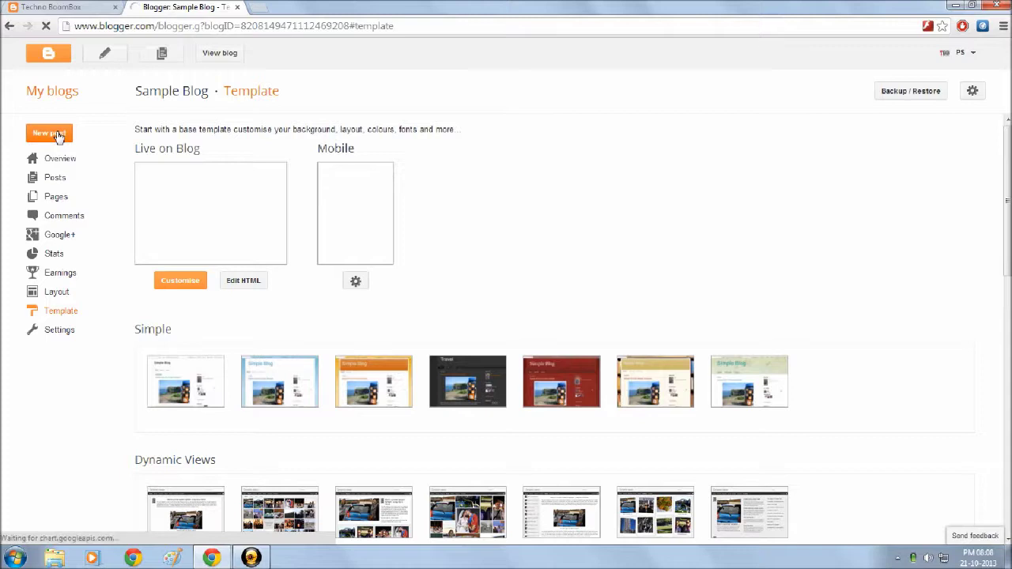
{"action": "left_click", "coordinate": [57, 134]}
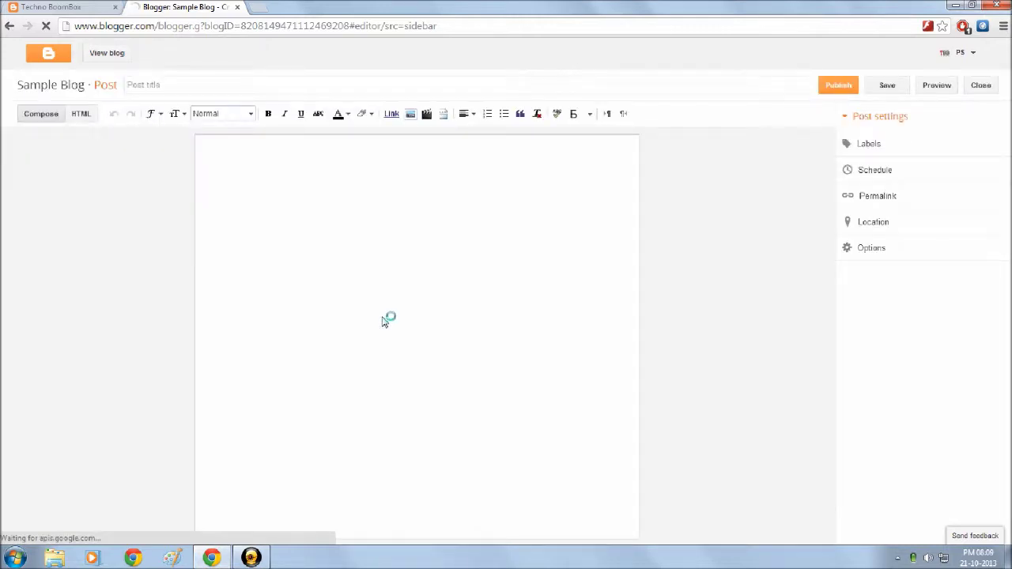
- Give the new Sample Blog post the title 'do not delete logo'
{"action": "left_click", "coordinate": [95, 8]}
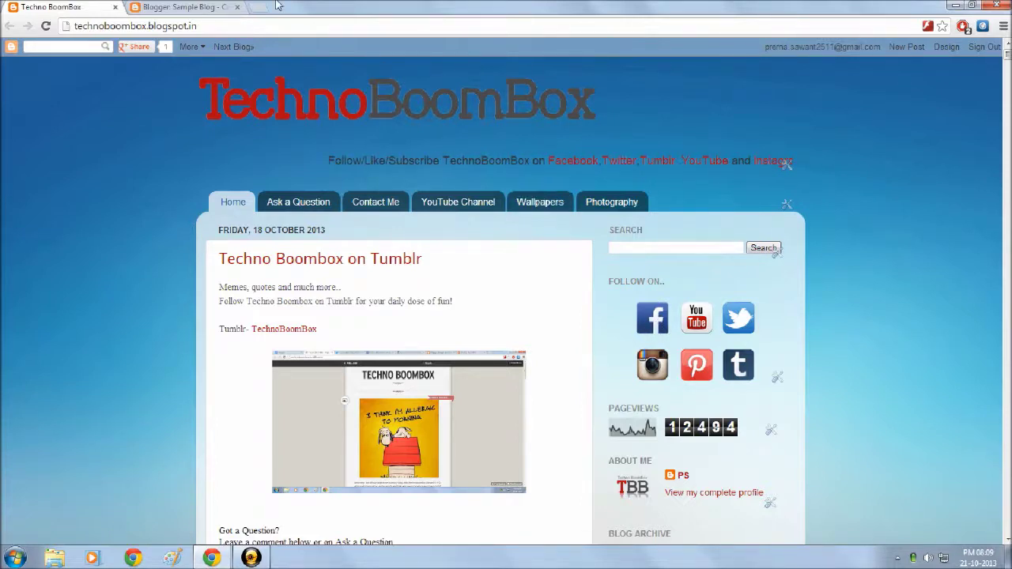
{"action": "left_click", "coordinate": [145, 7]}
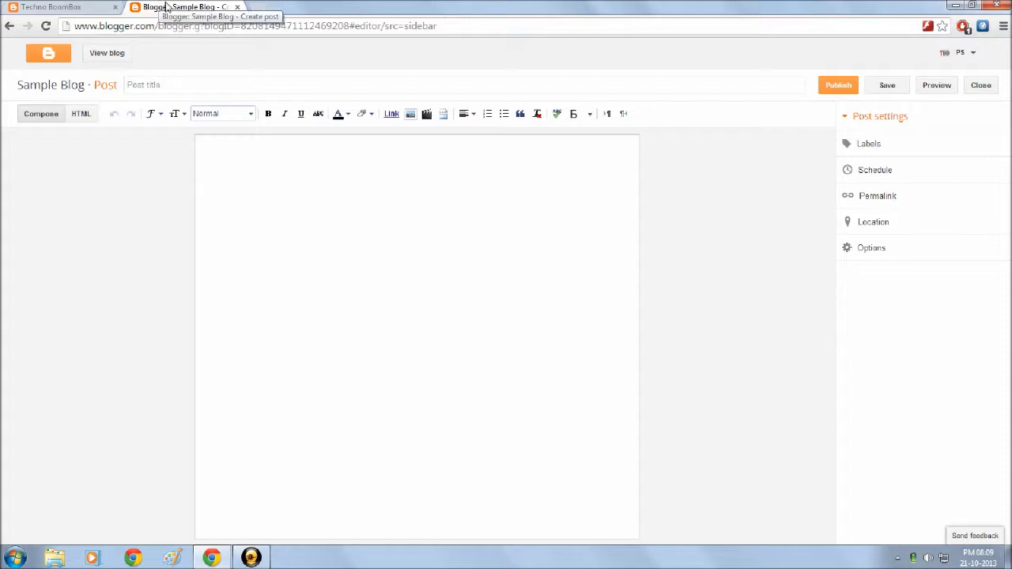
{"action": "left_click", "coordinate": [153, 83]}
{"action": "type", "text": "do not delete logo"}
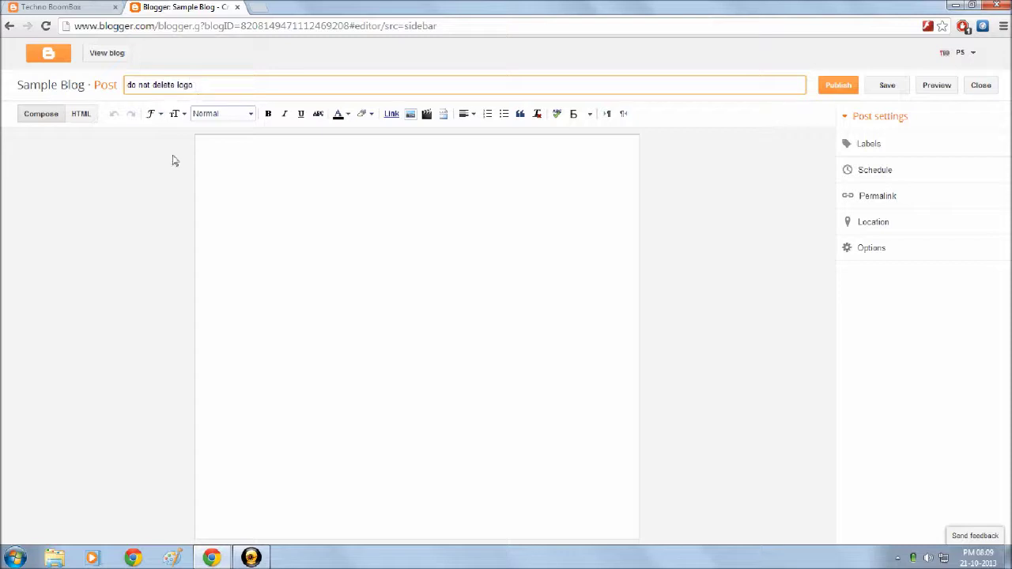
{"action": "left_click", "coordinate": [233, 173]}
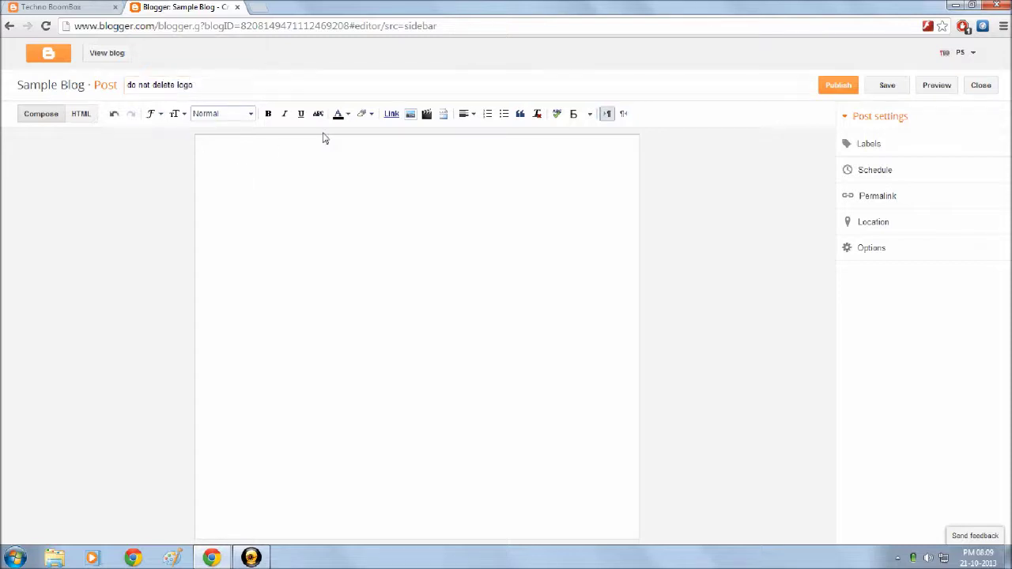
- Upload the fb and YouTube-icon (1) image files through the post's Insert image picker
{"action": "left_click", "coordinate": [410, 115]}
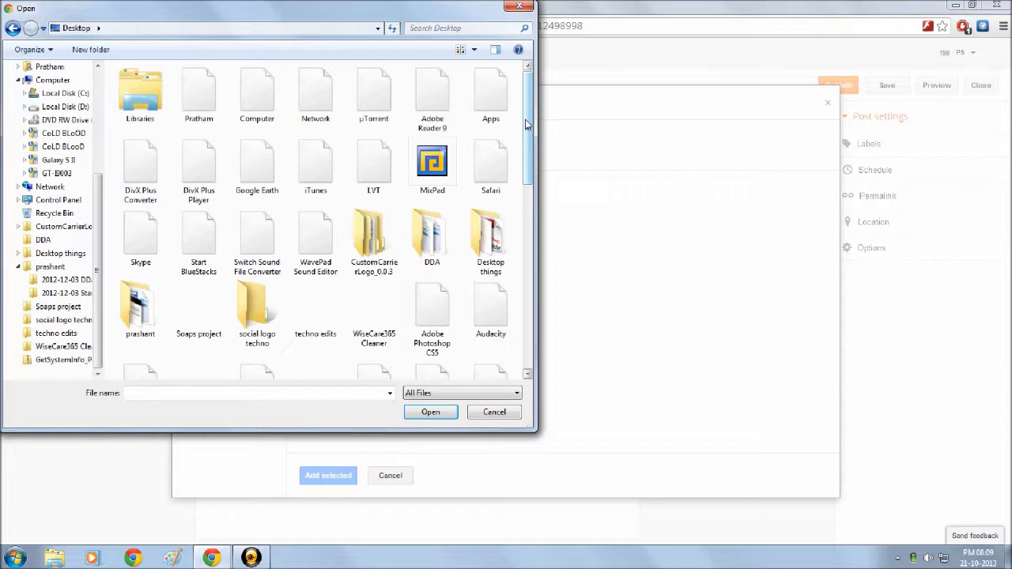
{"action": "left_click_drag", "start_coordinate": [527, 124], "coordinate": [506, 283]}
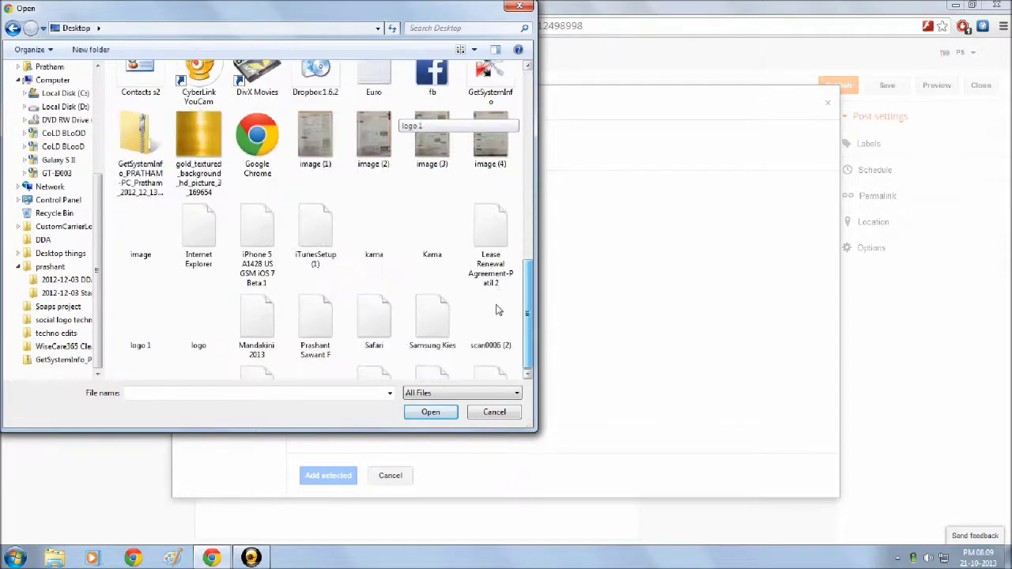
{"action": "scroll", "coordinate": [502, 280], "scroll_direction": "down", "scroll_amount": 1}
{"action": "scroll", "coordinate": [498, 279], "scroll_direction": "up", "scroll_amount": 3}
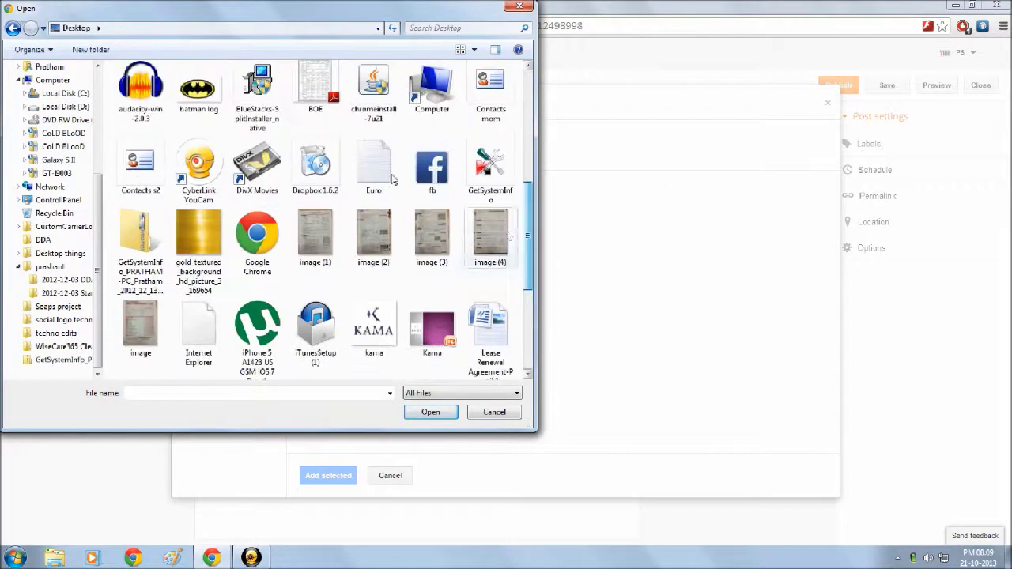
{"action": "left_click", "coordinate": [431, 167]}
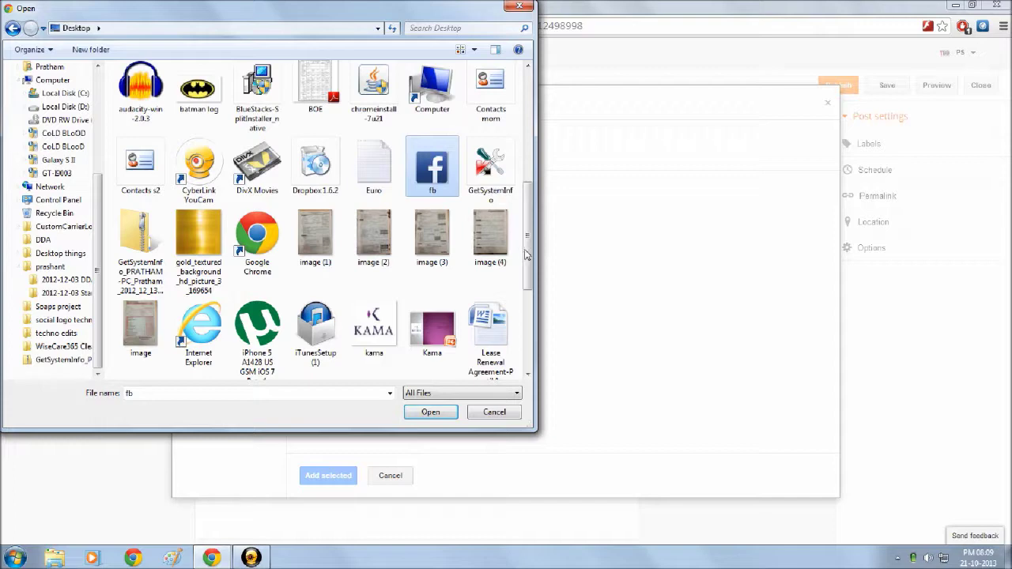
{"action": "scroll", "coordinate": [527, 254], "scroll_direction": "down", "scroll_amount": 2}
{"action": "scroll", "coordinate": [527, 254], "scroll_direction": "down", "scroll_amount": 2}
{"action": "left_click", "coordinate": [315, 336], "text": "ctrl"}
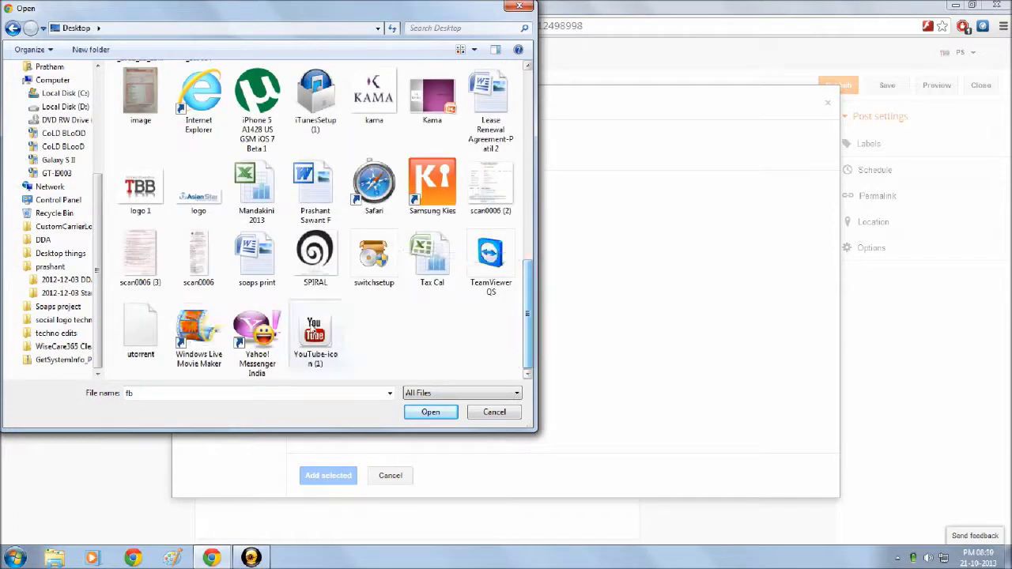
{"action": "left_click", "coordinate": [431, 412]}
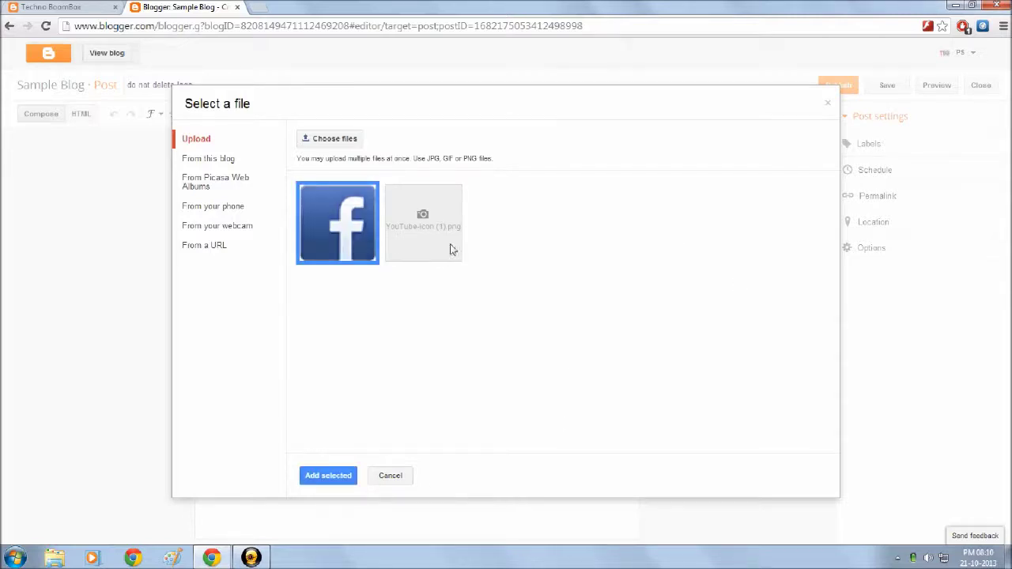
- Insert both icons into the post body and remove formatting to left-align them
{"action": "left_click", "coordinate": [315, 476]}
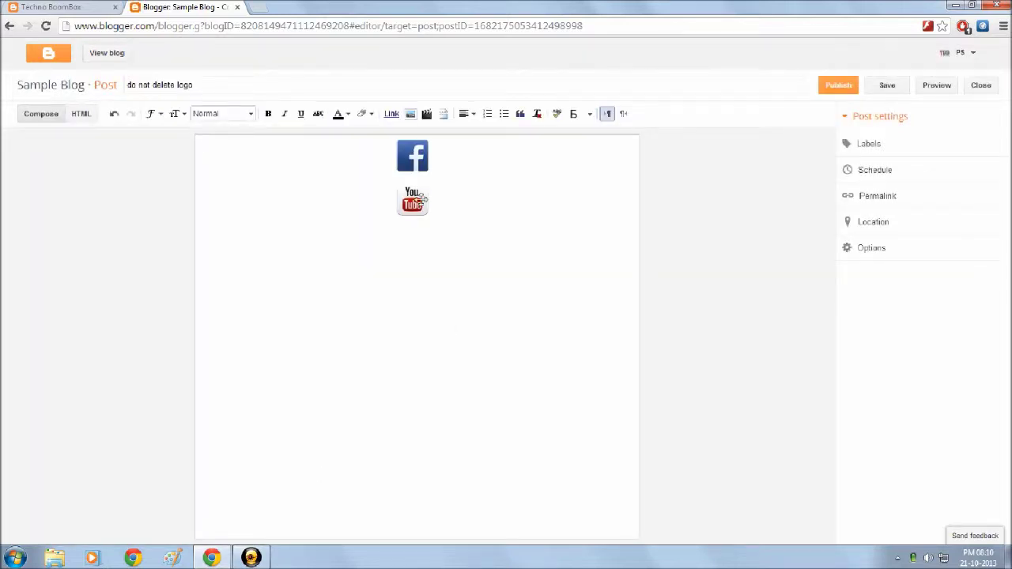
{"action": "left_click", "coordinate": [423, 198]}
{"action": "left_click", "coordinate": [388, 238]}
{"action": "left_click", "coordinate": [414, 203]}
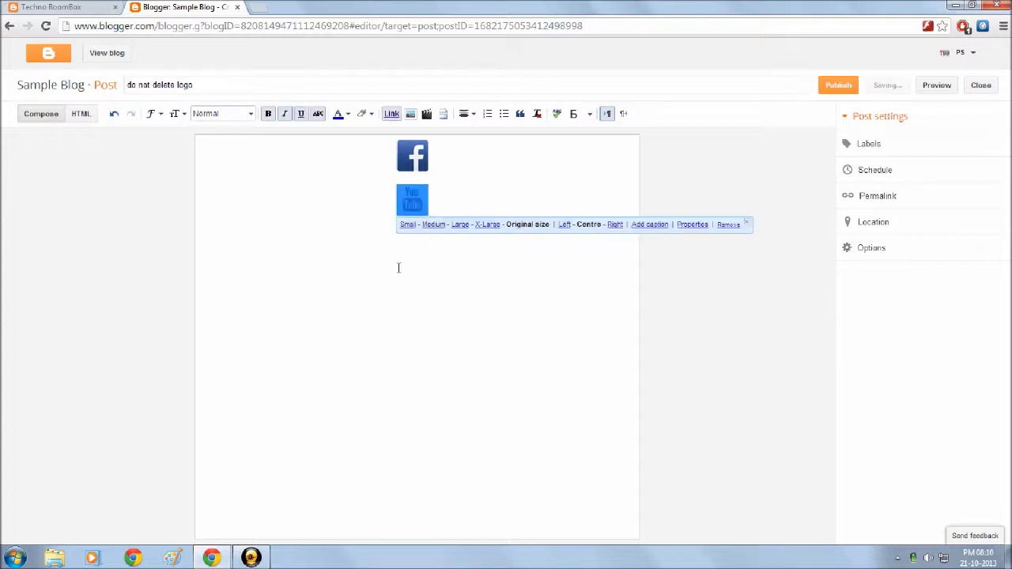
{"action": "key", "text": "ctrl+a"}
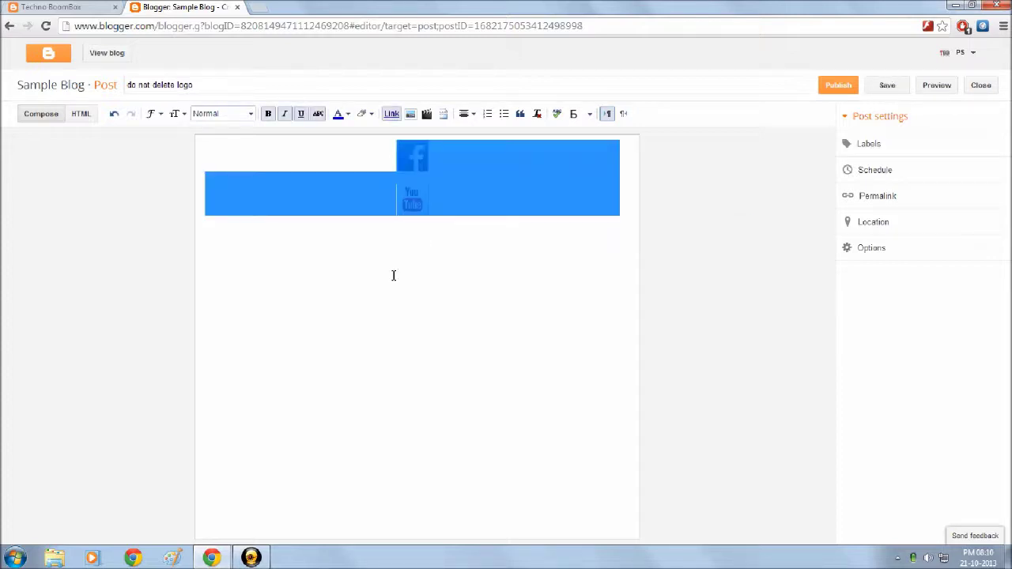
{"action": "left_click", "coordinate": [540, 116]}
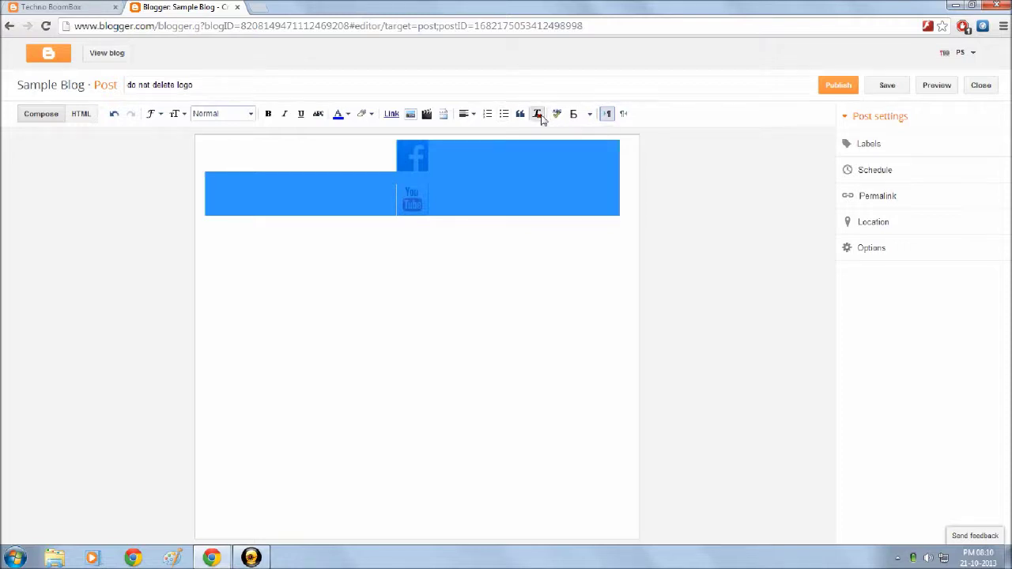
- Reposition the YouTube icon directly below the Facebook icon
{"action": "left_click", "coordinate": [198, 243]}
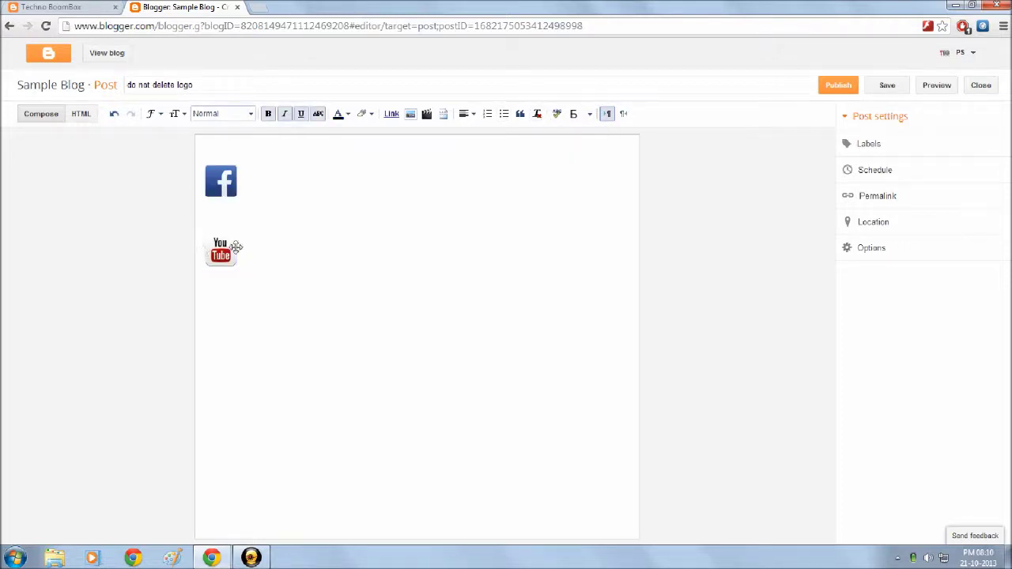
{"action": "mouse_move", "coordinate": [230, 248]}
{"action": "left_mouse_down"}
{"action": "mouse_move", "coordinate": [341, 197]}
{"action": "mouse_move", "coordinate": [291, 185]}
{"action": "left_mouse_up"}
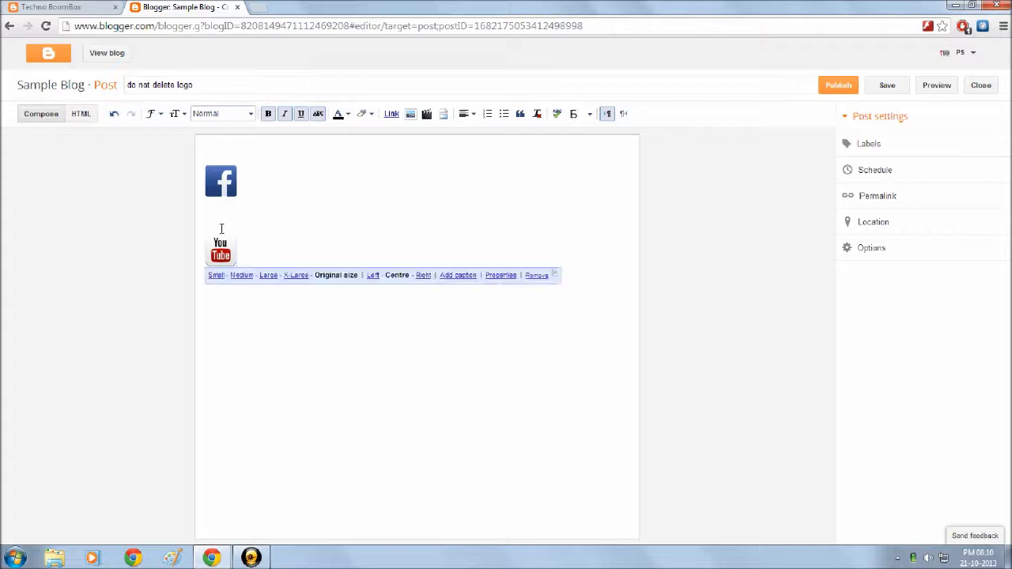
{"action": "left_click", "coordinate": [220, 220]}
{"action": "left_click", "coordinate": [258, 185]}
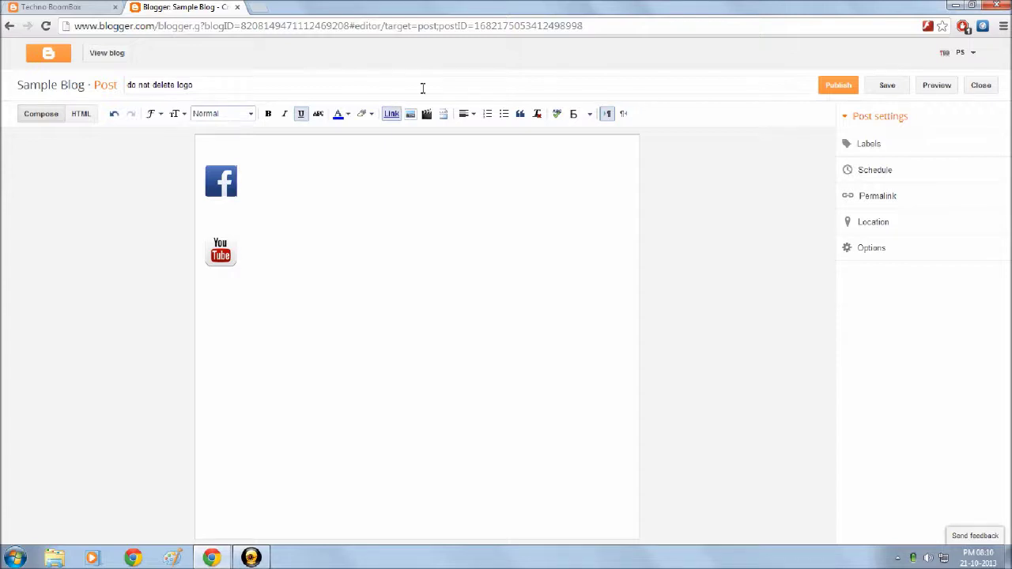
{"action": "left_click_drag", "start_coordinate": [221, 182], "coordinate": [257, 218]}
{"action": "left_click", "coordinate": [221, 183]}
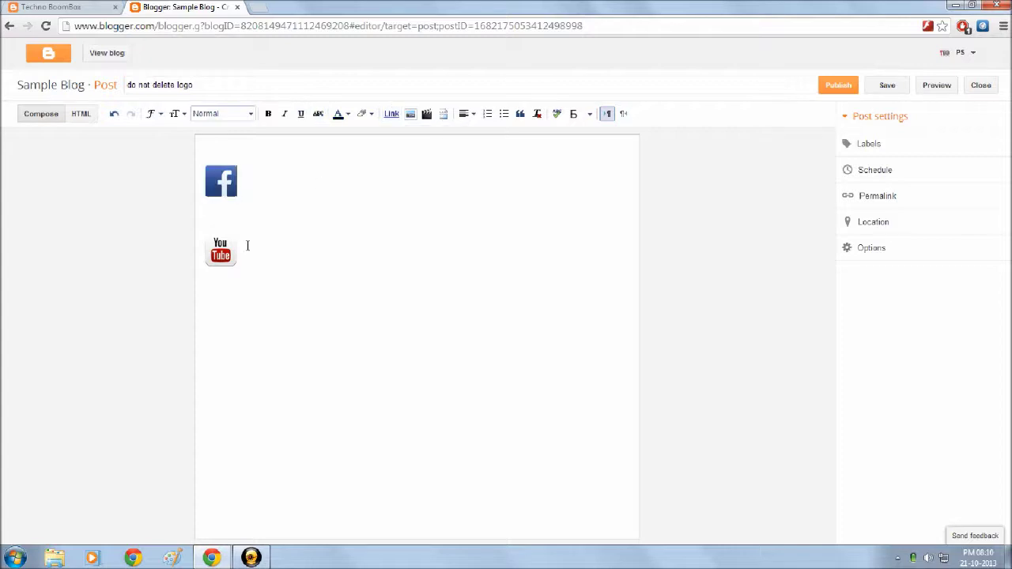
{"action": "left_click_drag", "start_coordinate": [224, 252], "coordinate": [262, 286]}
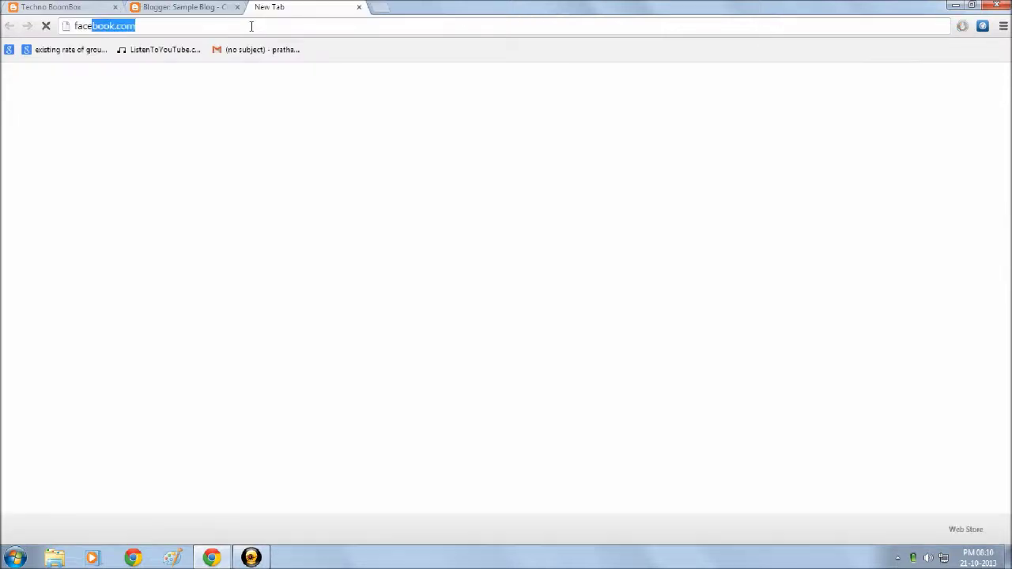
- Load the Techno BoomBox Facebook page in a new tab and cut its address
{"action": "type", "text": "book"}
{"action": "key", "text": "Down"}
{"action": "key", "text": "Down"}
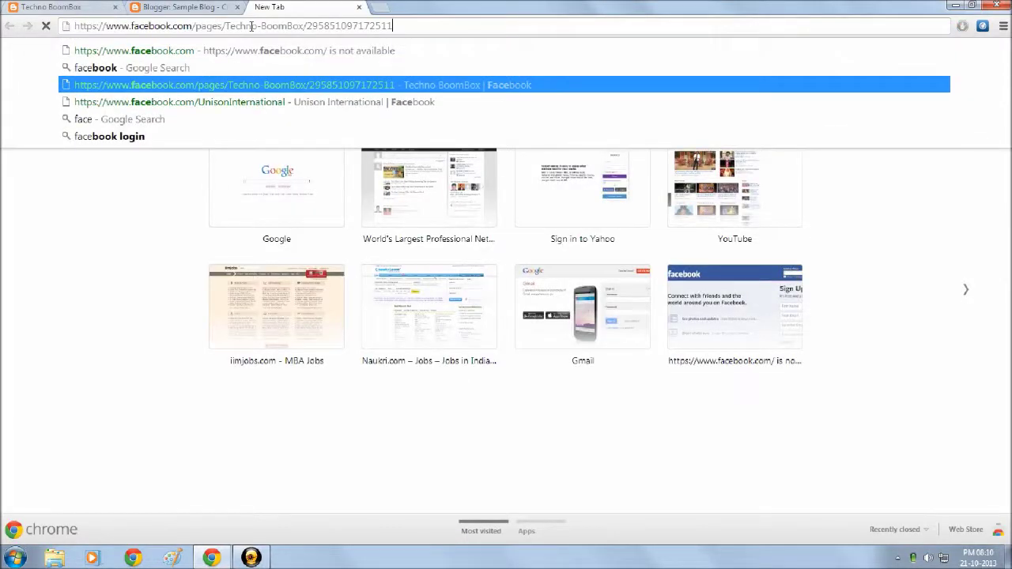
{"action": "right_click", "coordinate": [241, 27]}
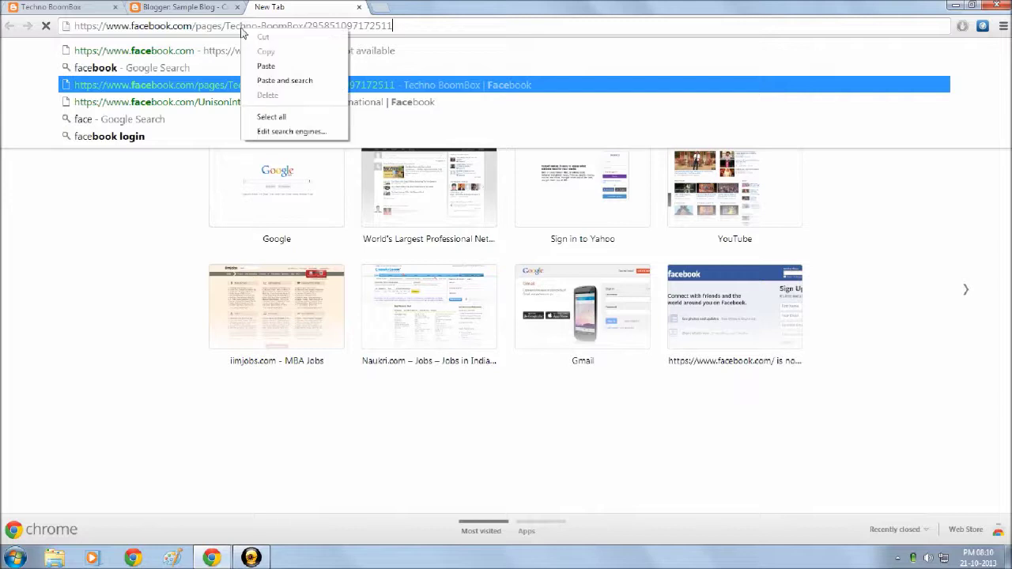
{"action": "double_click", "coordinate": [234, 27]}
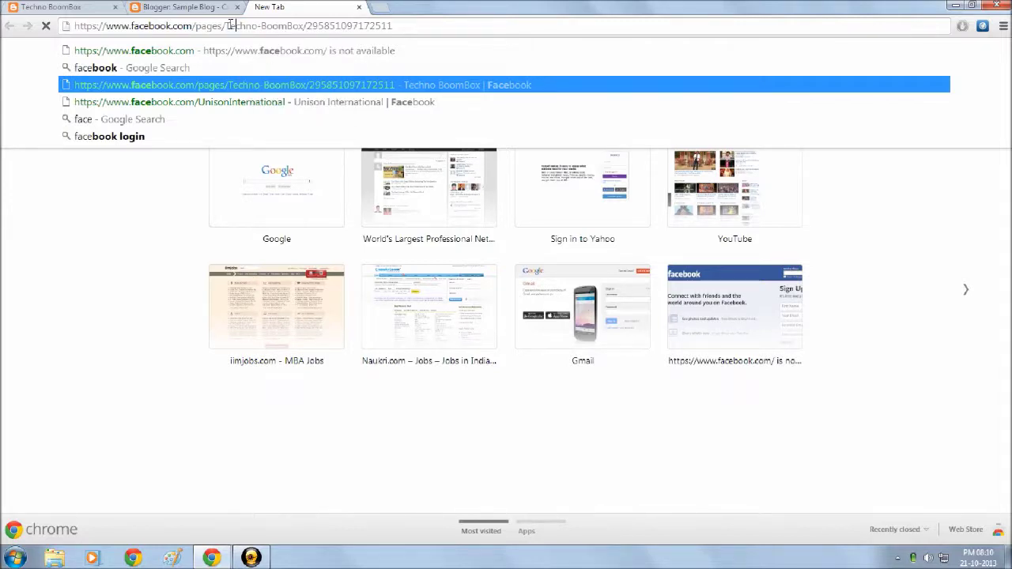
{"action": "triple_click", "coordinate": [235, 27]}
{"action": "right_click", "coordinate": [231, 28]}
{"action": "left_click", "coordinate": [250, 37]}
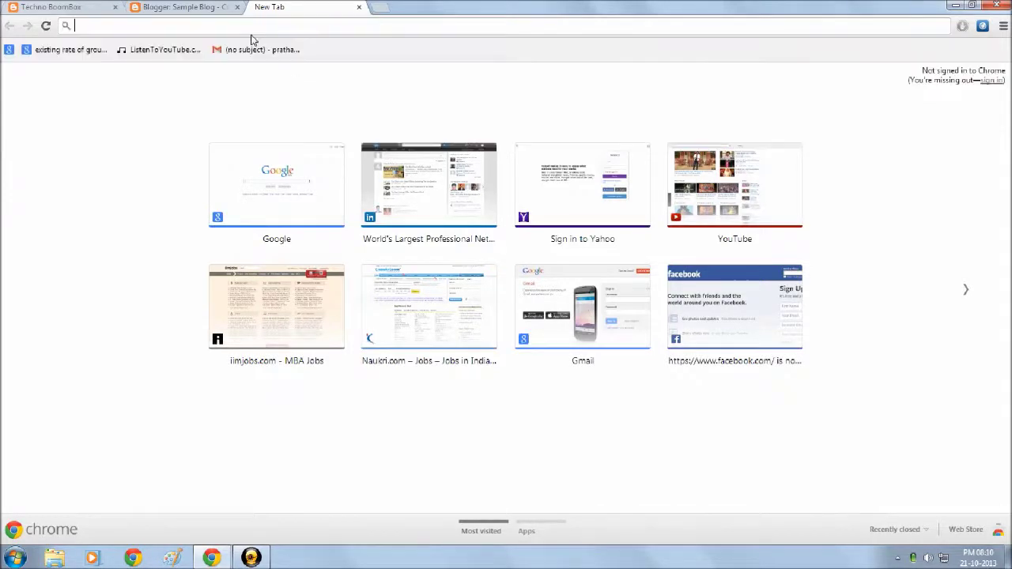
{"action": "left_click", "coordinate": [217, 7]}
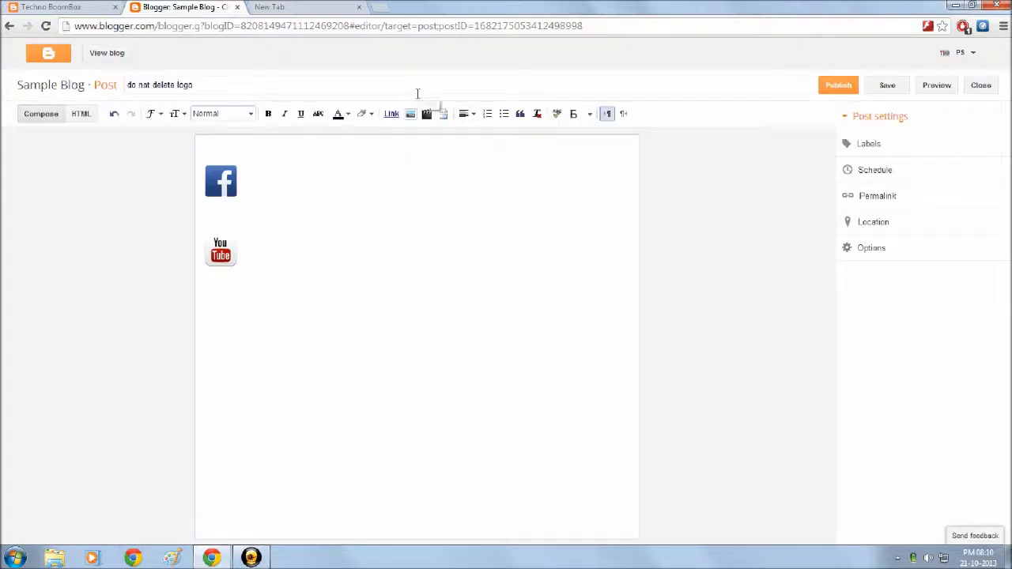
- Link the Facebook icon to the pasted Techno BoomBox Facebook URL, opening in a new window
{"action": "left_click", "coordinate": [223, 177]}
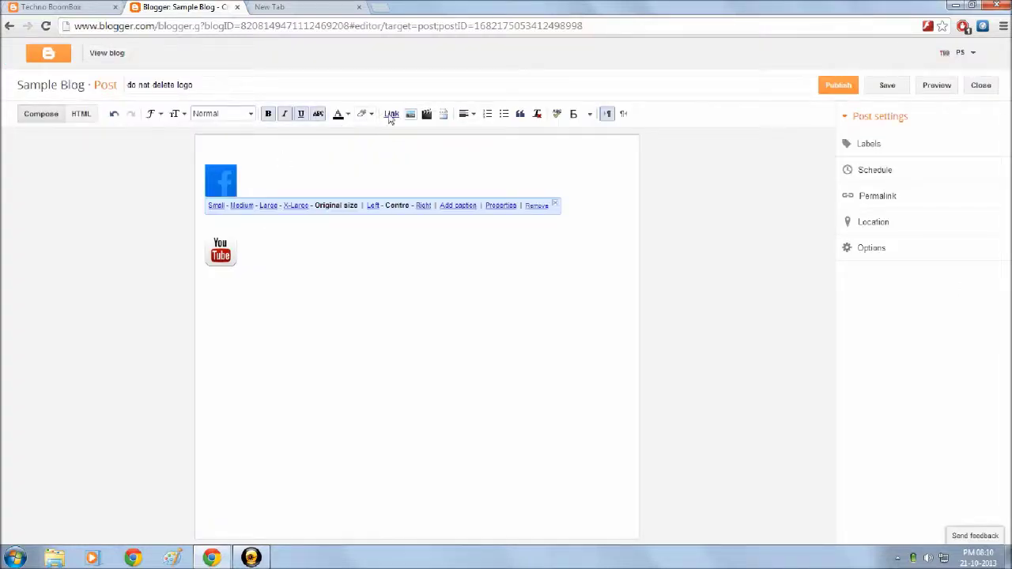
{"action": "left_click", "coordinate": [391, 116]}
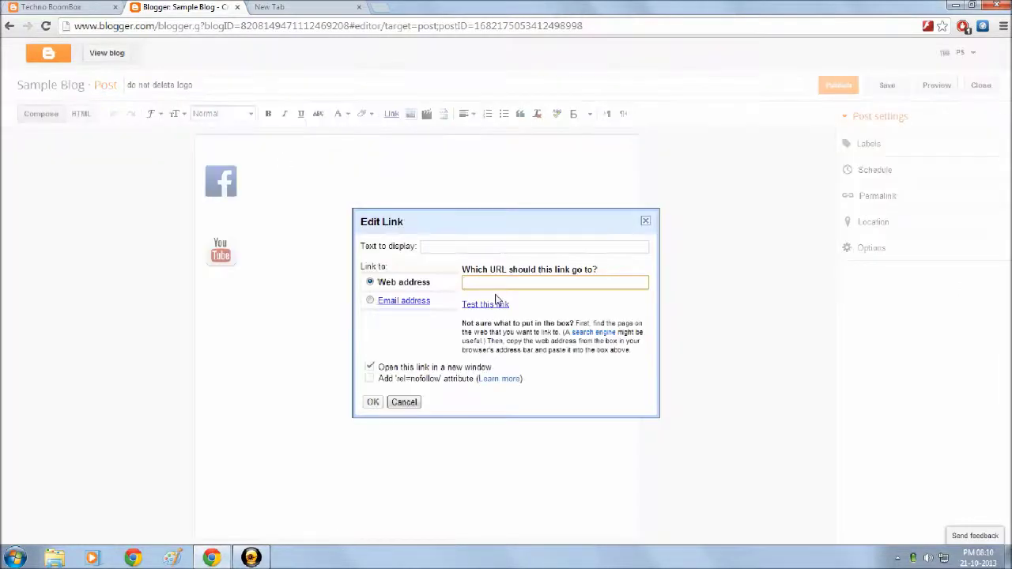
{"action": "key", "text": "ctrl+v"}
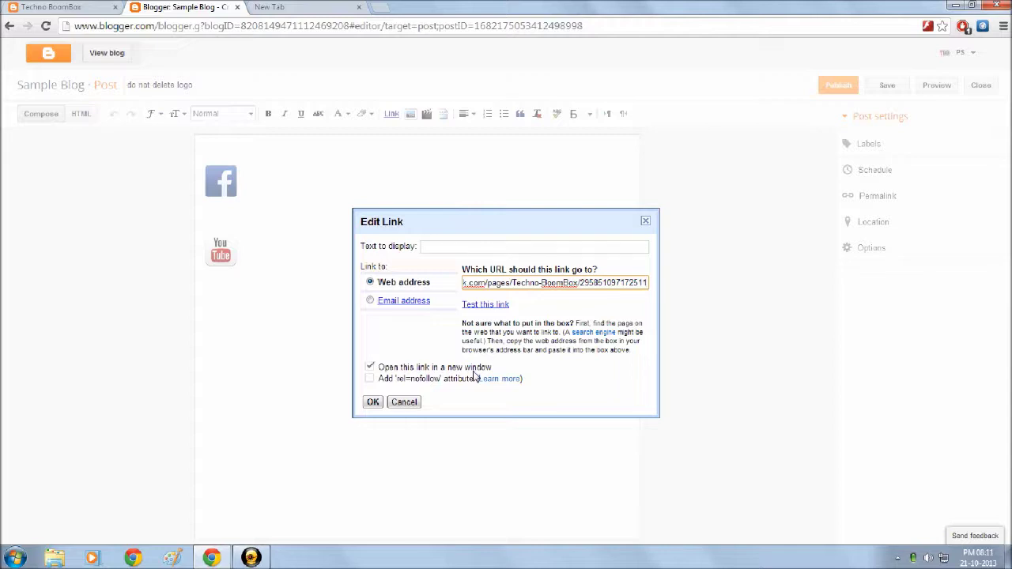
{"action": "left_click", "coordinate": [372, 402]}
- Link the YouTube icon to the YouTube channel URL, opening in a new window
{"action": "left_click", "coordinate": [221, 247]}
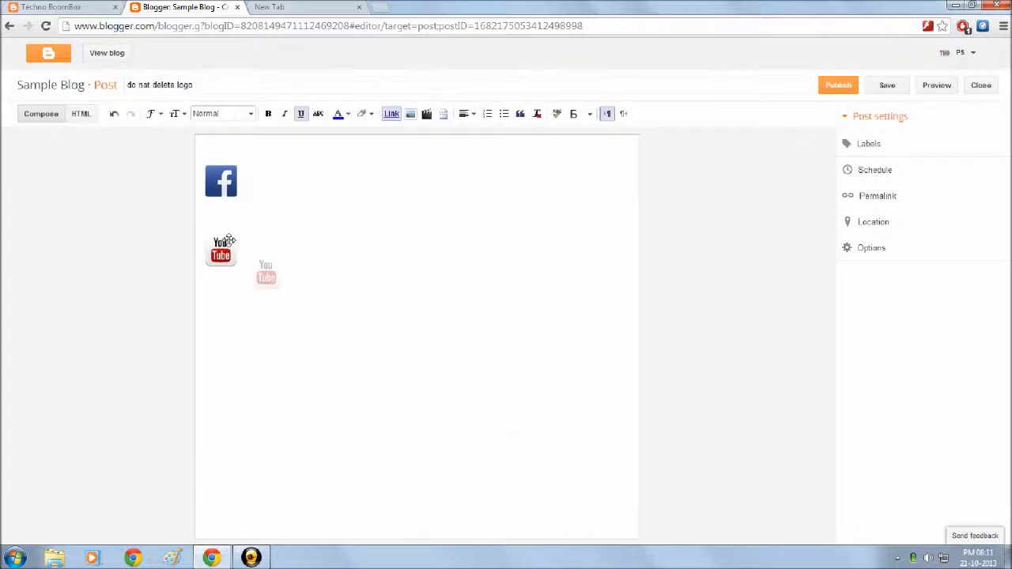
{"action": "left_click", "coordinate": [392, 113]}
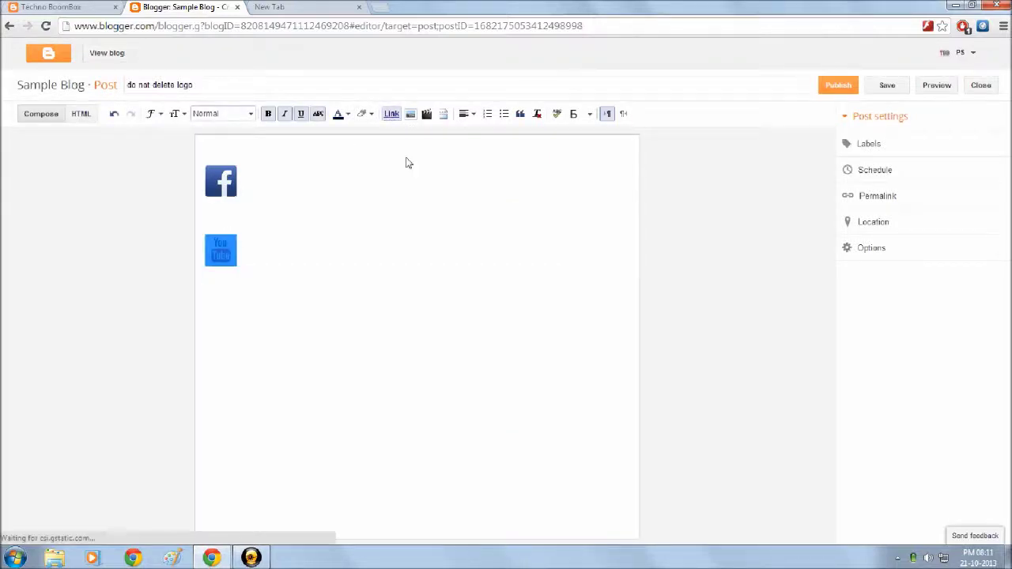
{"action": "type", "text": "youtub"}
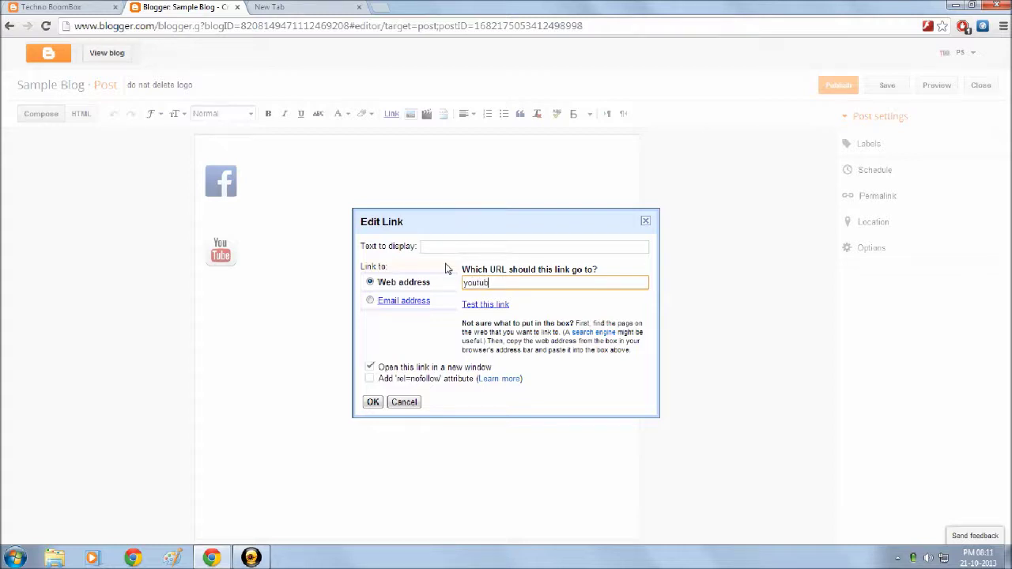
{"action": "type", "text": "e.com/dr"}
{"action": "type", "text": "ak"}
{"action": "type", "text": "e251195"}
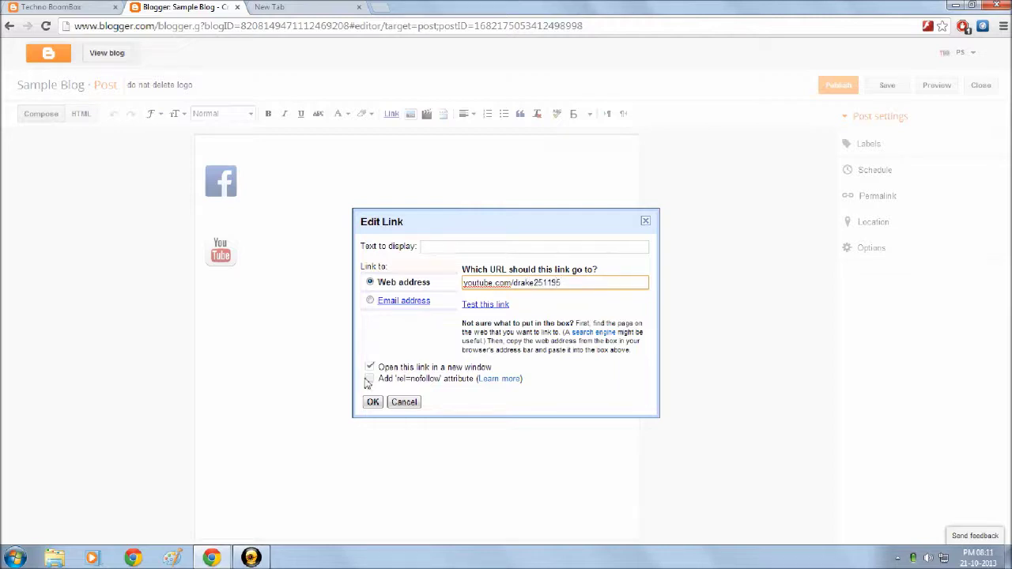
{"action": "left_click", "coordinate": [372, 401]}
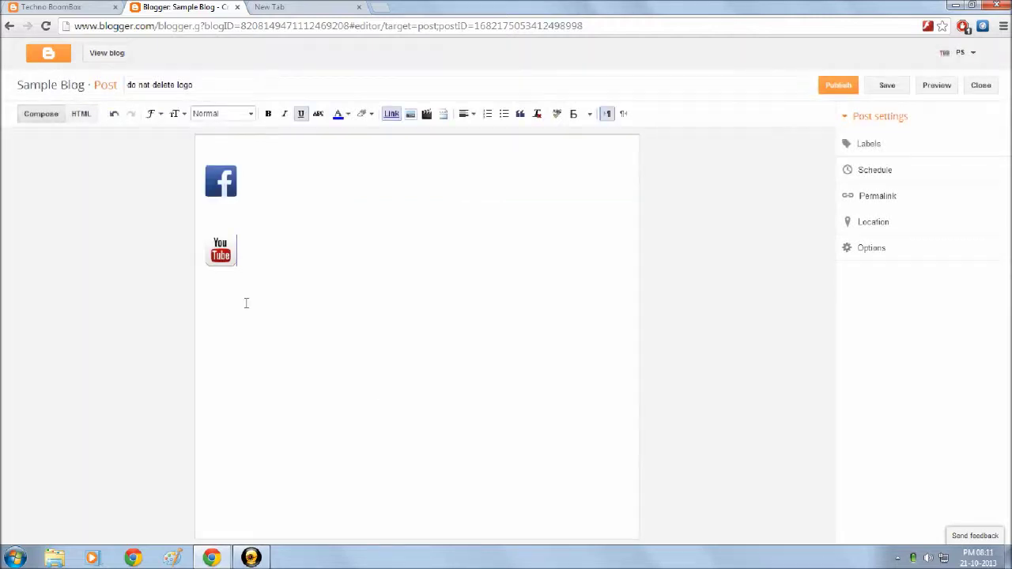
- Delete the blank line so the YouTube icon sits beside the Facebook icon
{"action": "left_click_drag", "start_coordinate": [221, 249], "coordinate": [262, 263]}
{"action": "left_click", "coordinate": [283, 263]}
{"action": "key", "text": "BackSpace"}
{"action": "key", "text": "BackSpace"}
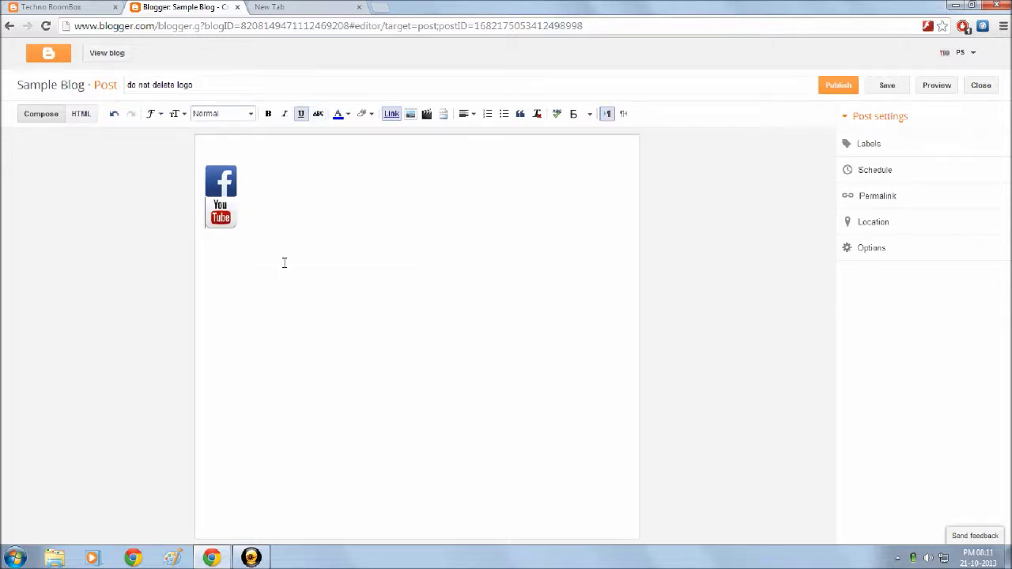
{"action": "key", "text": "BackSpace"}
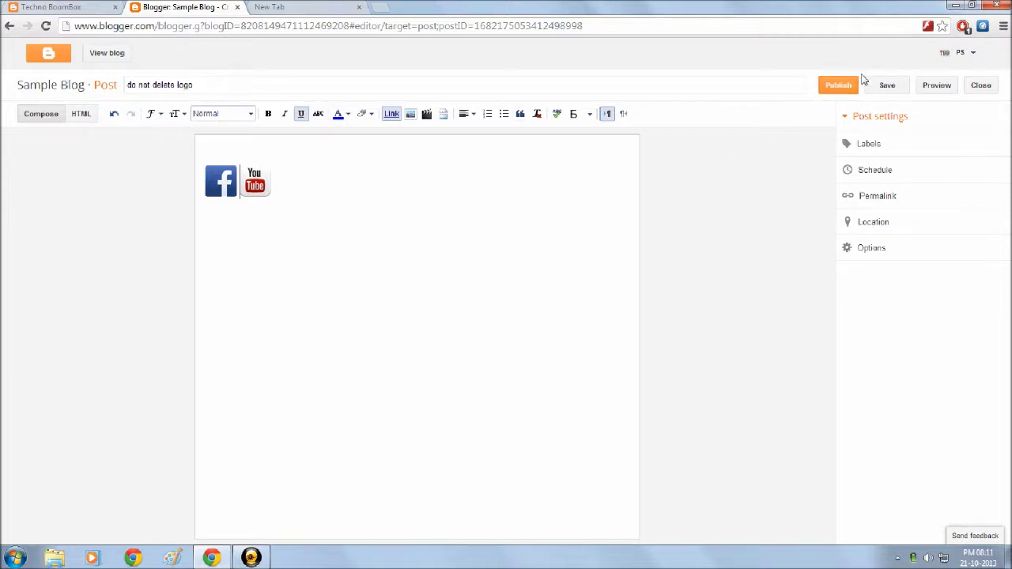
- Save the draft and copy the post's entire HTML markup
{"action": "left_click", "coordinate": [882, 86]}
{"action": "left_click", "coordinate": [85, 116]}
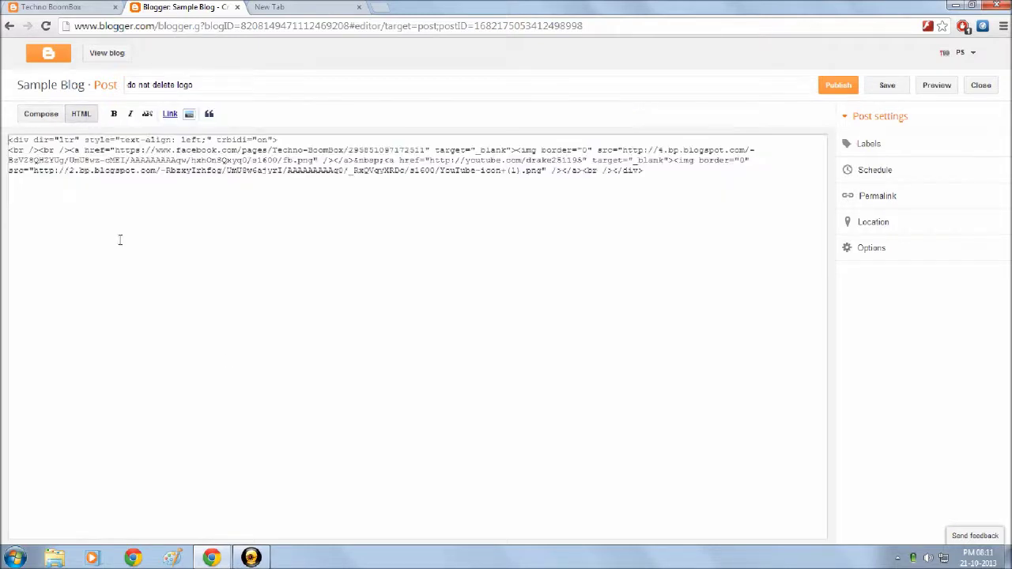
{"action": "left_click", "coordinate": [278, 267]}
{"action": "key", "text": "ctrl+a"}
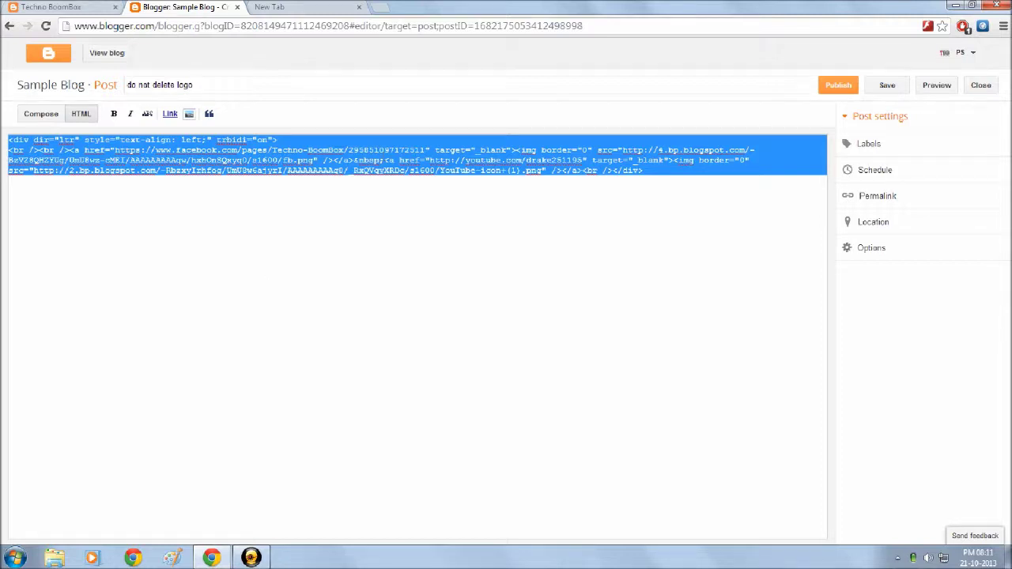
{"action": "right_click", "coordinate": [381, 153]}
{"action": "left_click", "coordinate": [413, 207]}
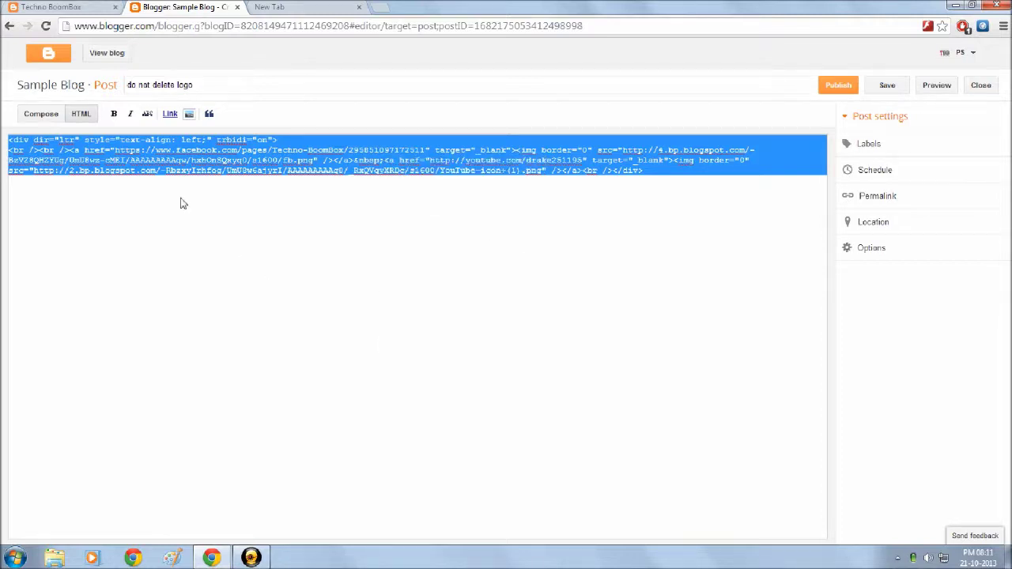
- Back in Compose, save the 'do not delete logo' post and close it to the posts list
{"action": "left_click", "coordinate": [41, 115]}
{"action": "left_click", "coordinate": [980, 85]}
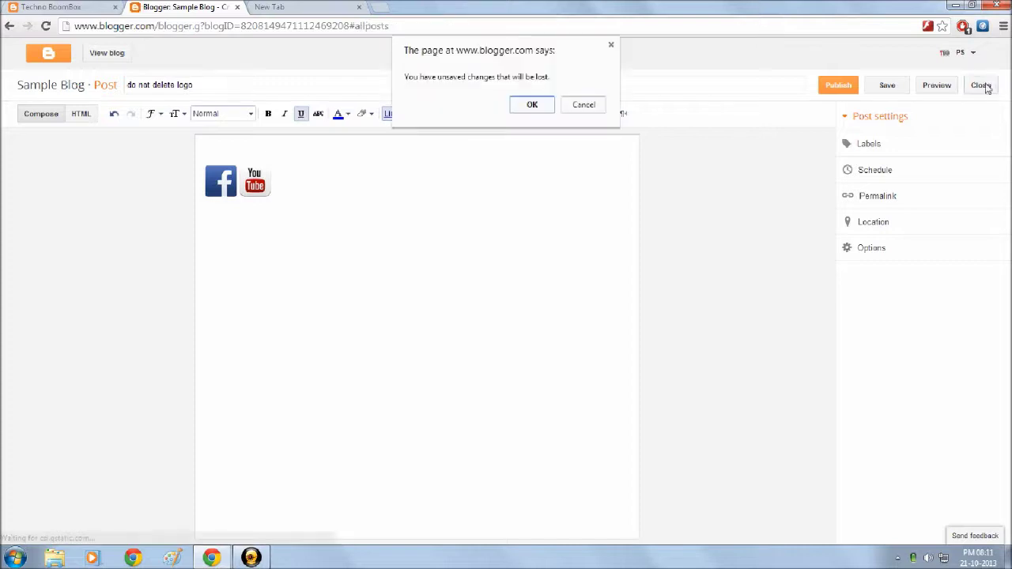
{"action": "left_click", "coordinate": [582, 105]}
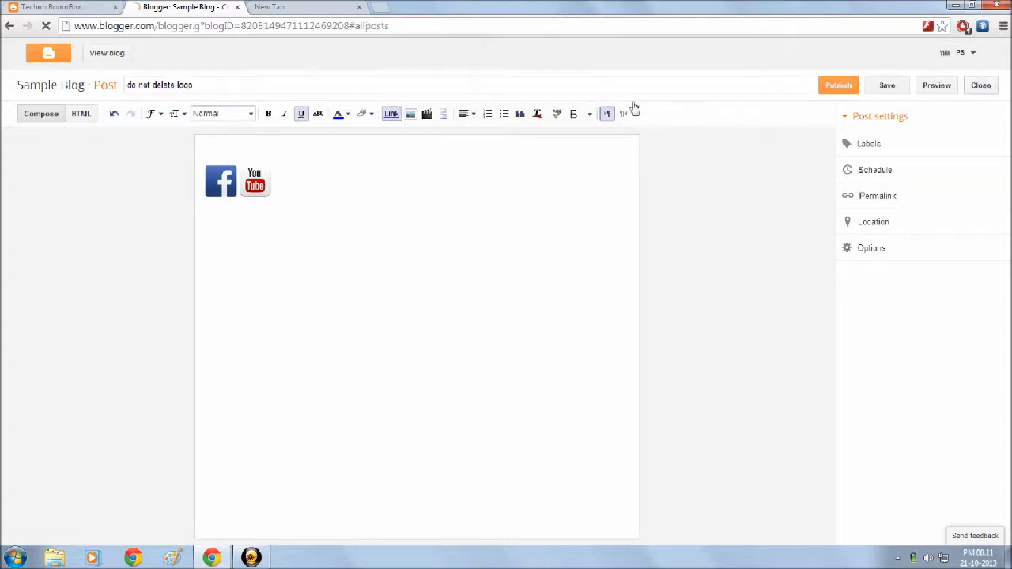
{"action": "left_click", "coordinate": [887, 85]}
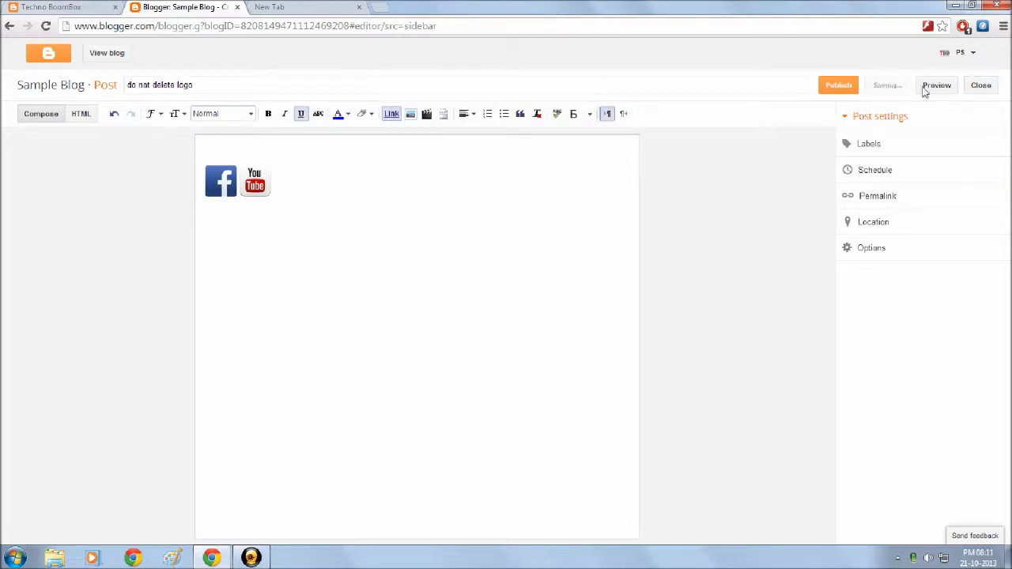
{"action": "left_click", "coordinate": [988, 86]}
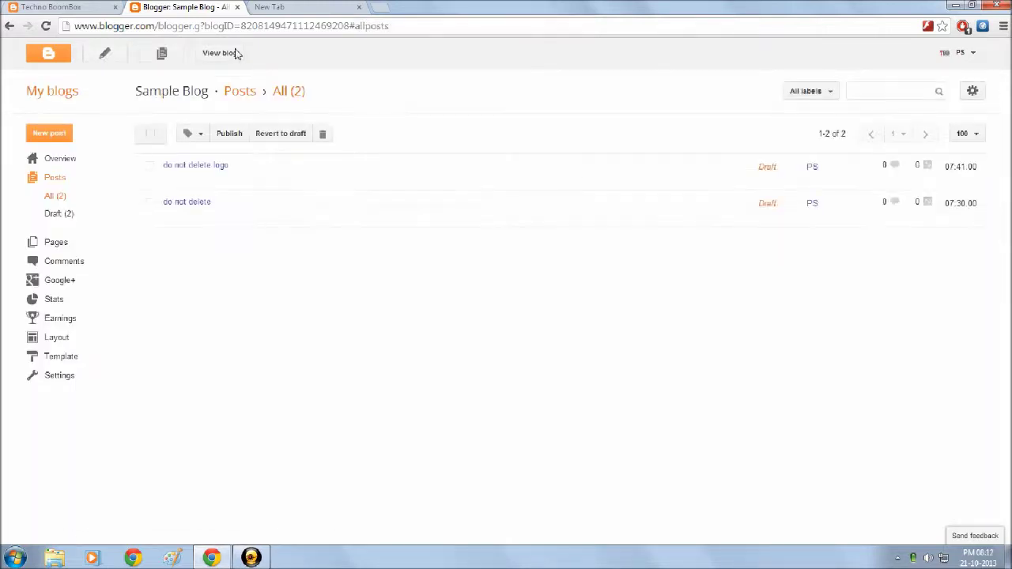
- On the Layout page, add an HTML/JavaScript gadget to the sidebar
{"action": "left_click", "coordinate": [63, 349]}
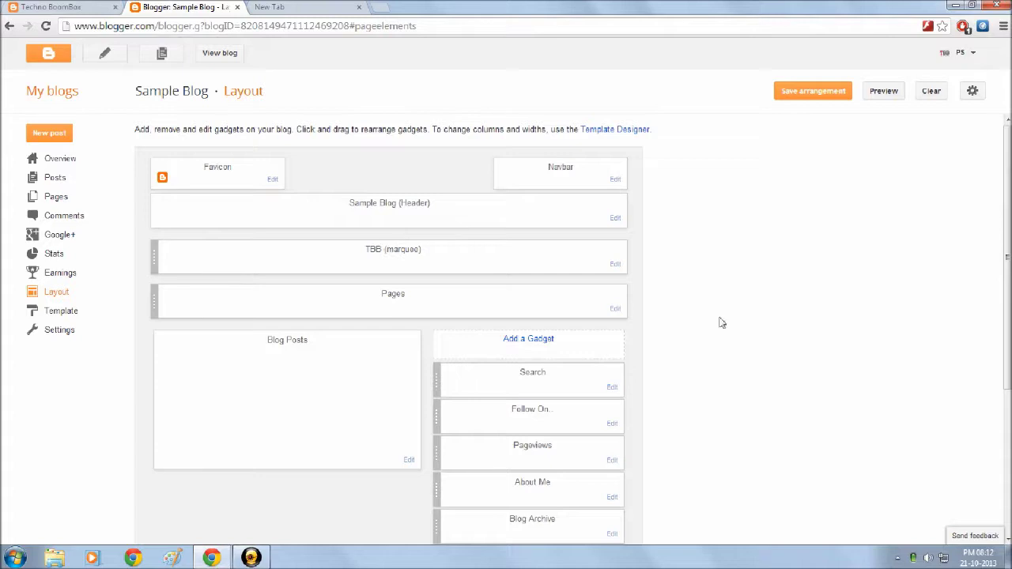
{"action": "left_click", "coordinate": [534, 343]}
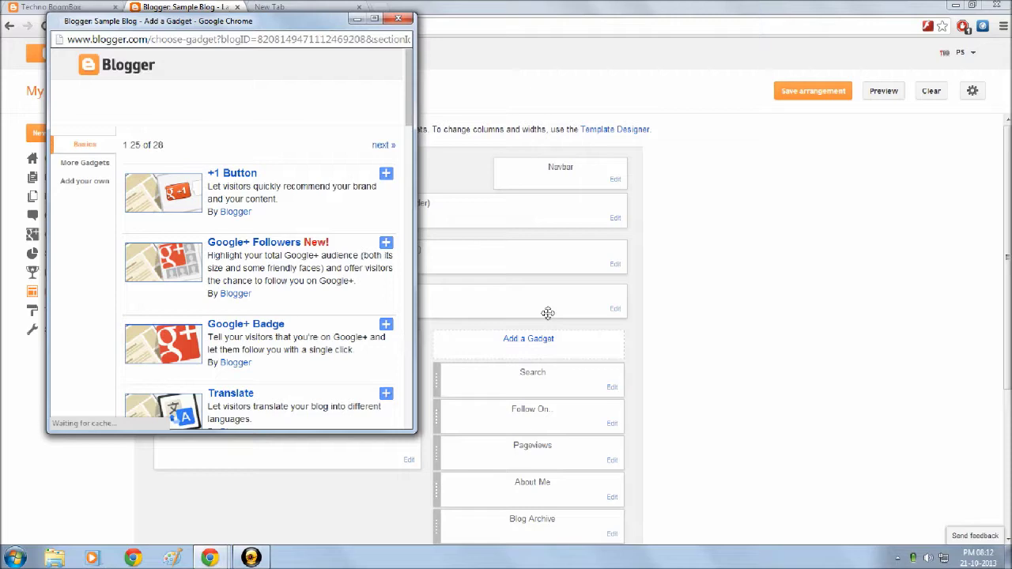
{"action": "scroll", "coordinate": [387, 104], "scroll_direction": "down", "scroll_amount": 2}
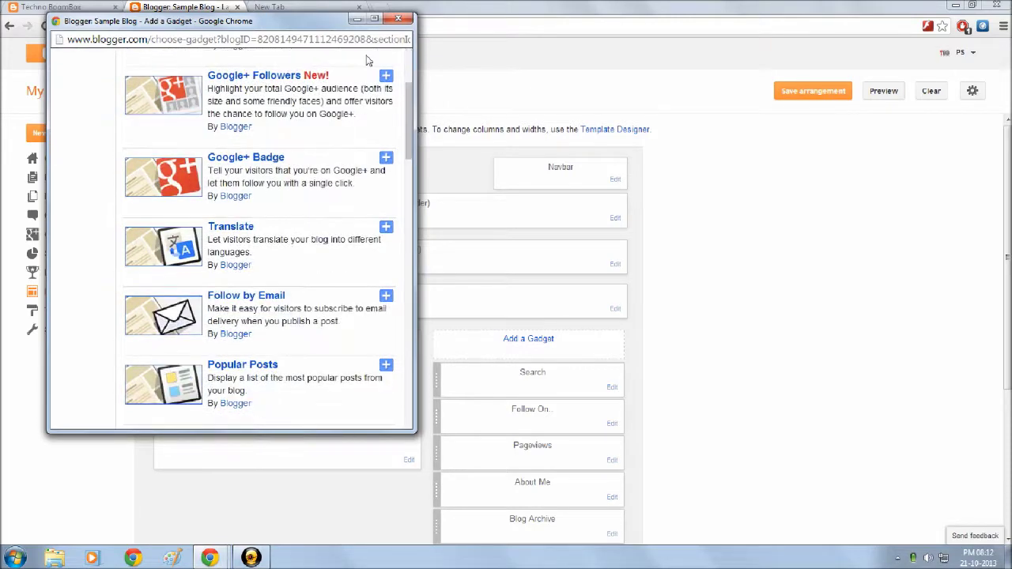
{"action": "left_click_drag", "start_coordinate": [337, 38], "coordinate": [407, 37]}
{"action": "mouse_move", "coordinate": [198, 20]}
{"action": "left_mouse_down"}
{"action": "mouse_move", "coordinate": [510, 69]}
{"action": "mouse_move", "coordinate": [343, 49]}
{"action": "left_mouse_up"}
{"action": "scroll", "coordinate": [406, 174], "scroll_direction": "down", "scroll_amount": 2}
{"action": "scroll", "coordinate": [407, 237], "scroll_direction": "up", "scroll_amount": 2}
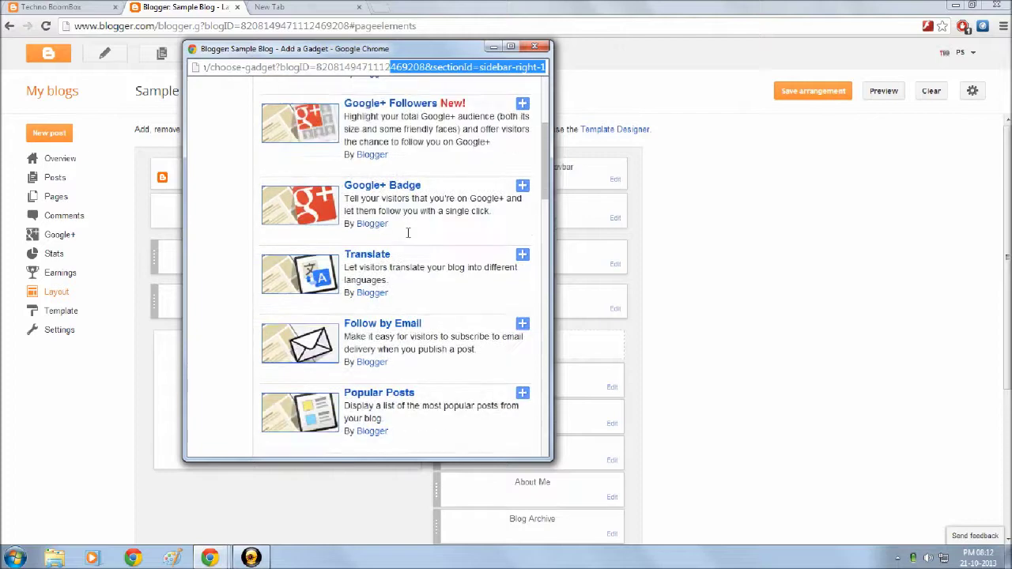
{"action": "scroll", "coordinate": [406, 237], "scroll_direction": "up", "scroll_amount": 2}
{"action": "left_click", "coordinate": [401, 183]}
{"action": "scroll", "coordinate": [405, 167], "scroll_direction": "down", "scroll_amount": 3}
{"action": "scroll", "coordinate": [379, 159], "scroll_direction": "down", "scroll_amount": 4}
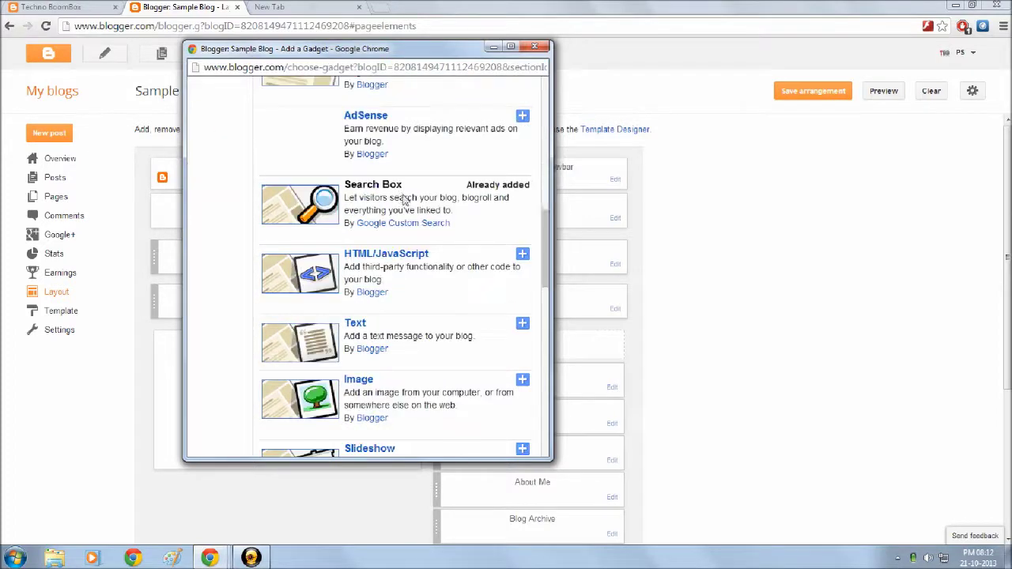
{"action": "scroll", "coordinate": [347, 143], "scroll_direction": "down", "scroll_amount": 2}
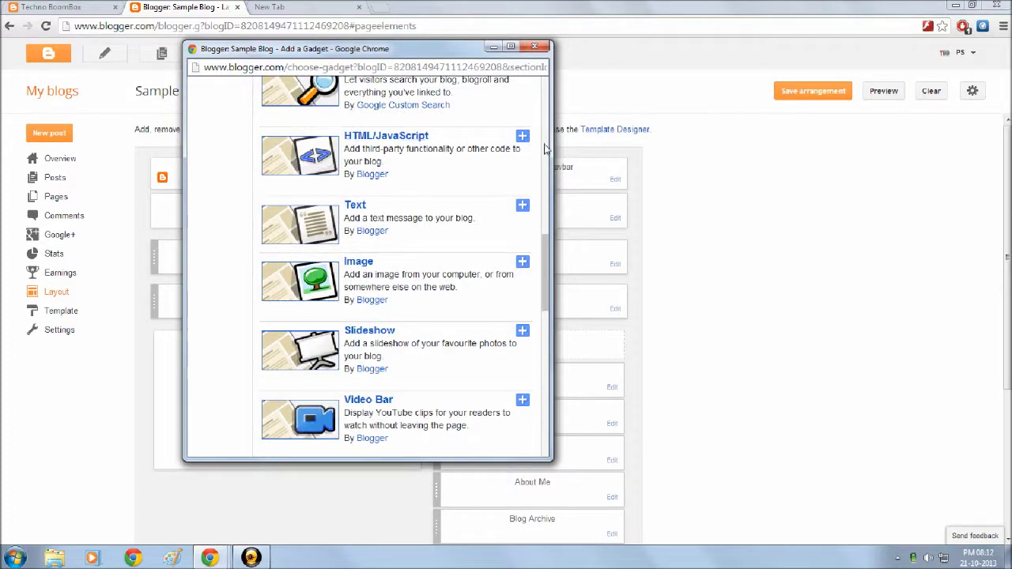
{"action": "left_click", "coordinate": [521, 136]}
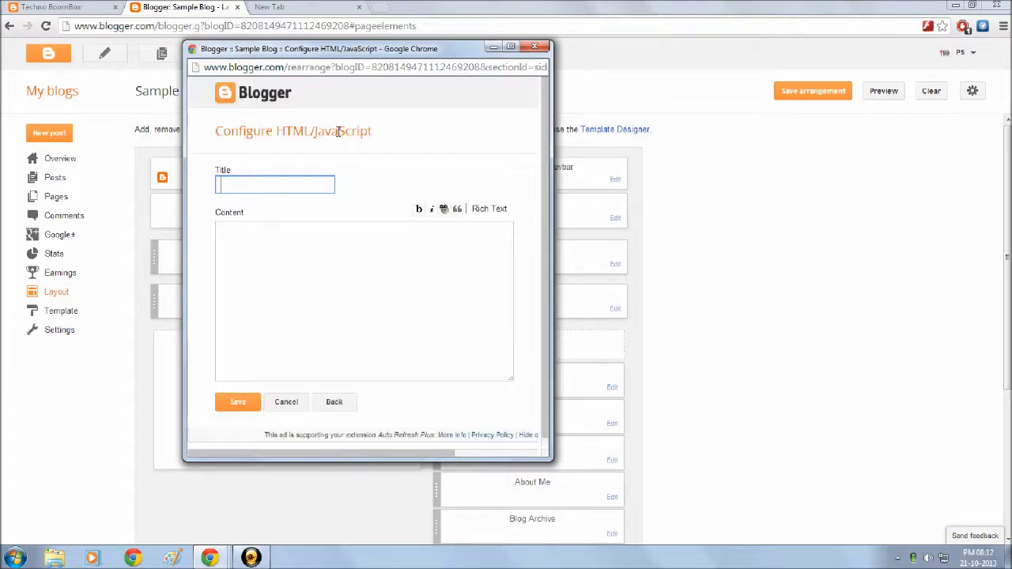
{"action": "type", "text": "social"}
- Paste the copied icon HTML into the 'social' gadget's content and save it
{"action": "left_click", "coordinate": [256, 297]}
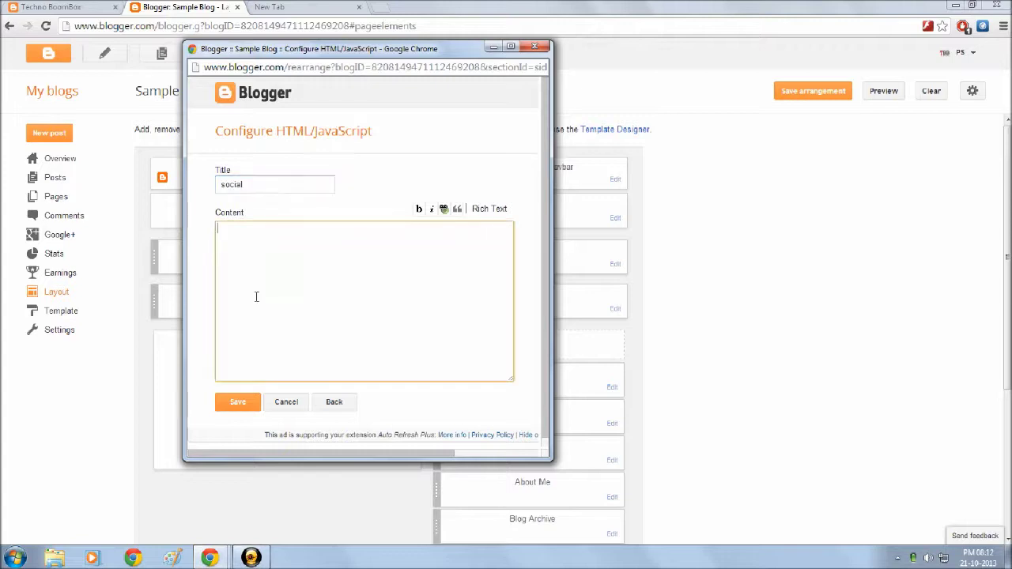
{"action": "key", "text": "ctrl+v"}
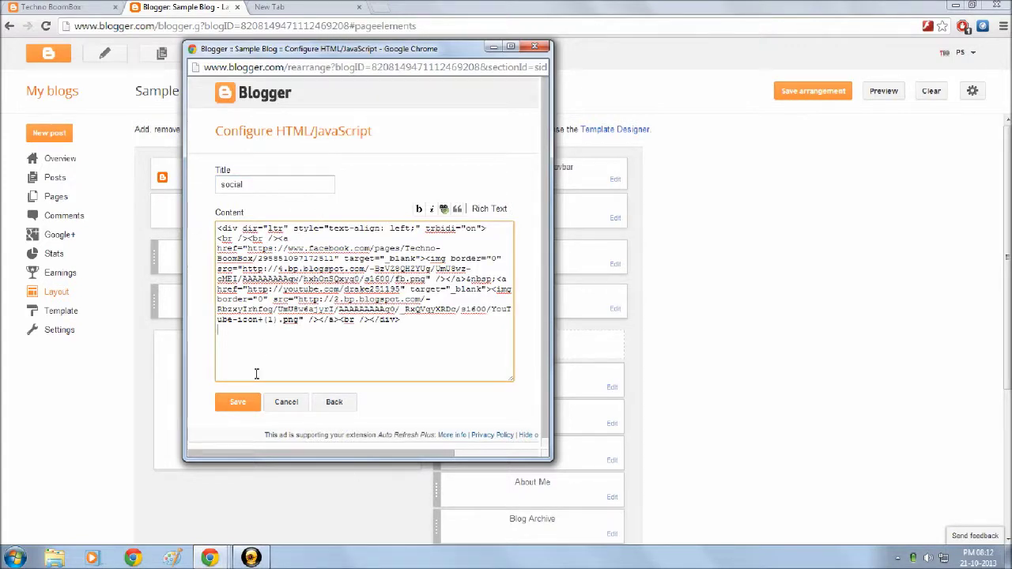
{"action": "left_click", "coordinate": [239, 404]}
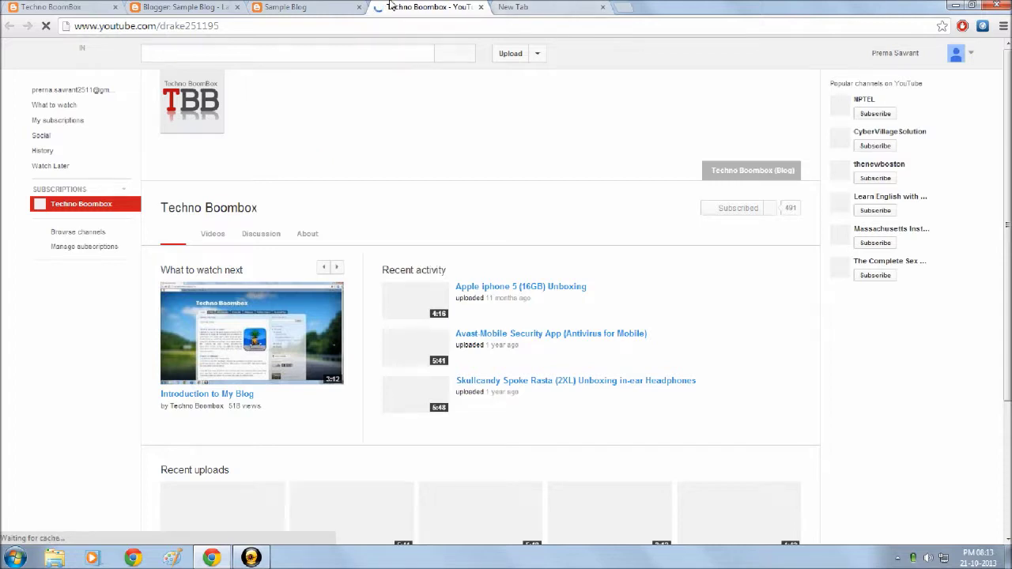
- Return to the live Sample Blog page showing the social Facebook and YouTube icons
{"action": "left_click", "coordinate": [349, 7]}
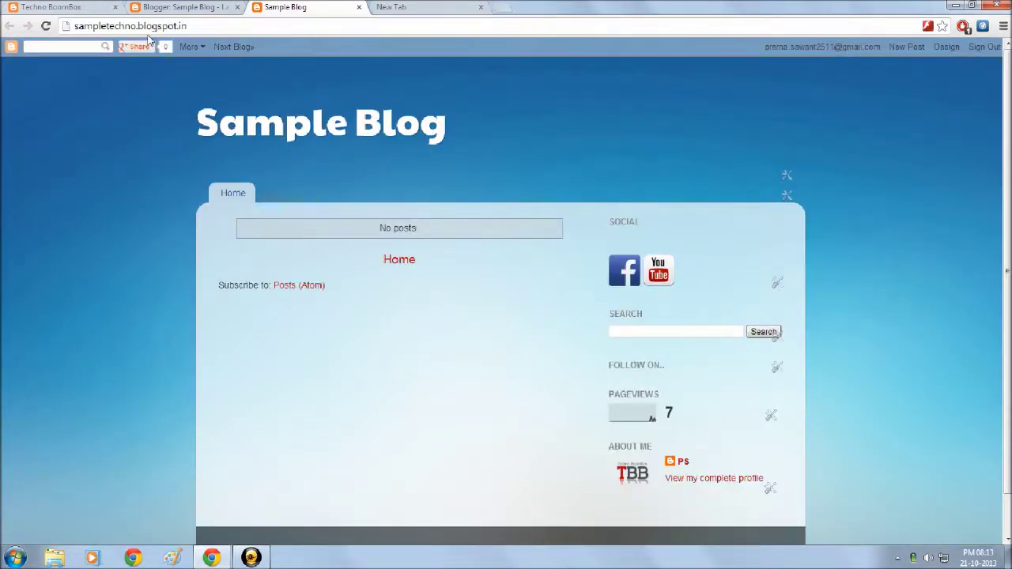
- Compare the Techno BoomBox blog with the Sample Blog's social icons
{"action": "left_click", "coordinate": [27, 6]}
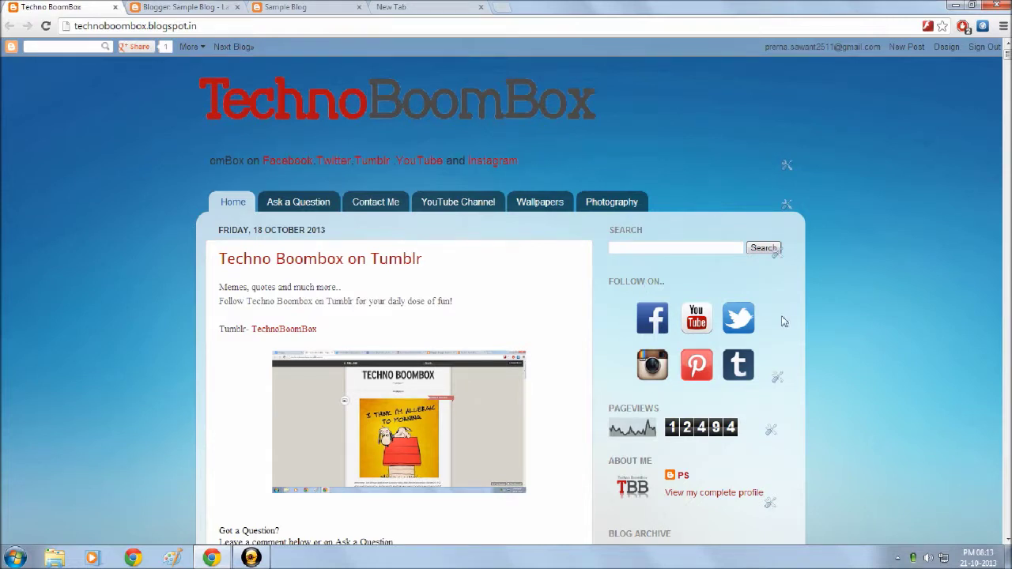
{"action": "left_click", "coordinate": [284, 6]}
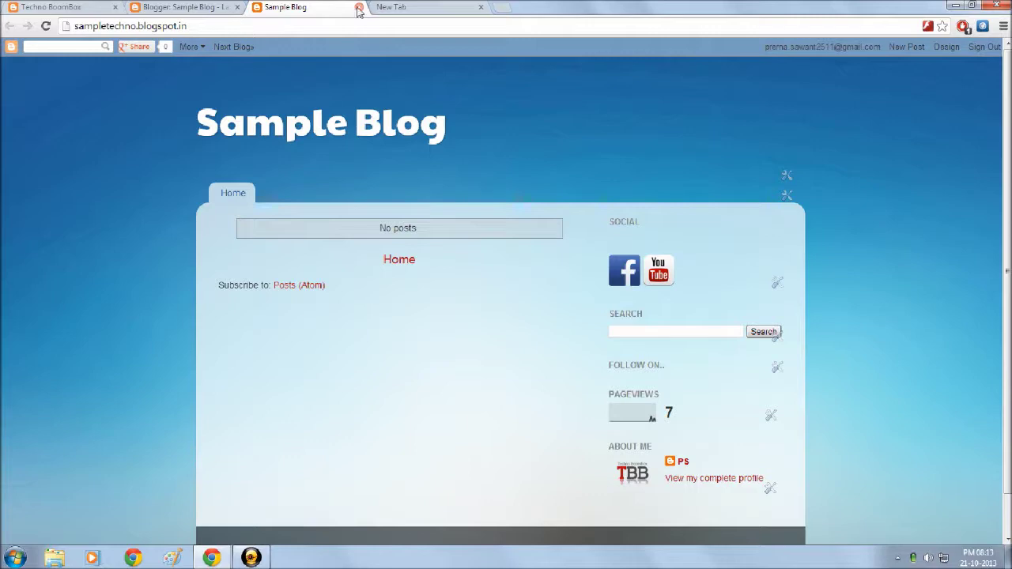
- Close the Sample Blog tab and view Techno BoomBox's Follow On sidebar icons
{"action": "left_click", "coordinate": [358, 10]}
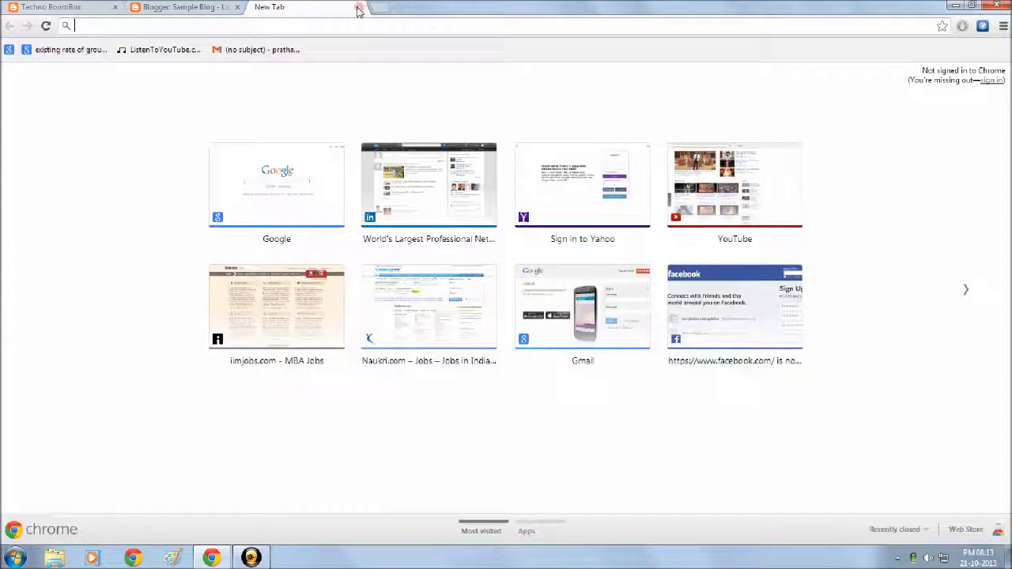
{"action": "left_click", "coordinate": [185, 7]}
{"action": "left_click", "coordinate": [80, 6]}
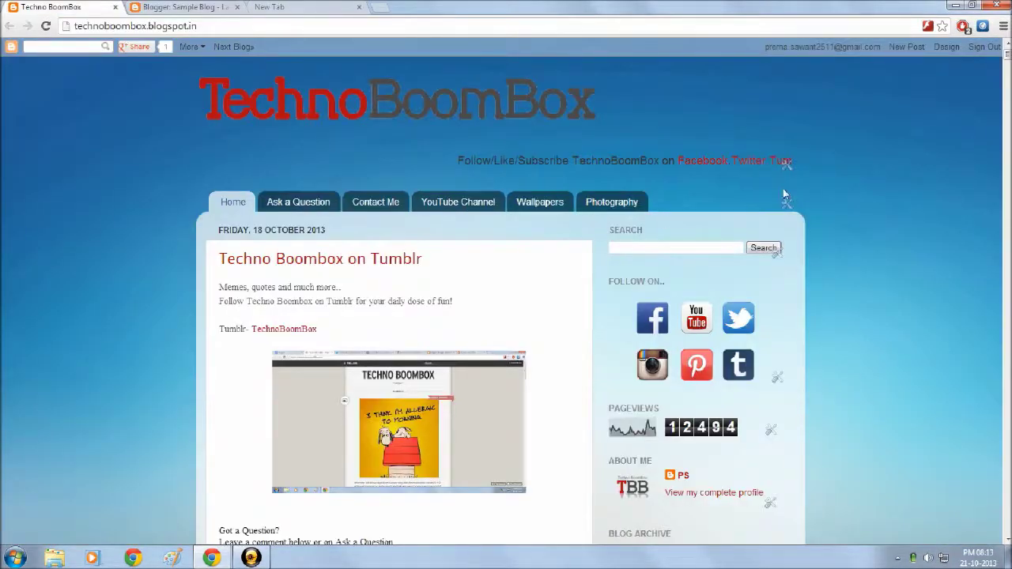
{"action": "scroll", "coordinate": [795, 218], "scroll_direction": "down", "scroll_amount": 1}
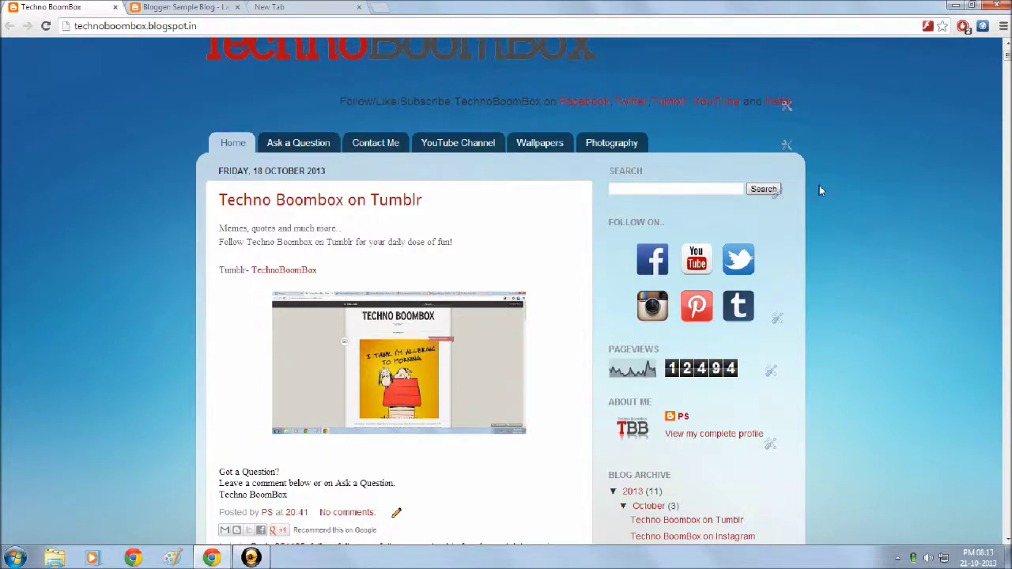
{"action": "scroll", "coordinate": [819, 185], "scroll_direction": "up", "scroll_amount": 1}
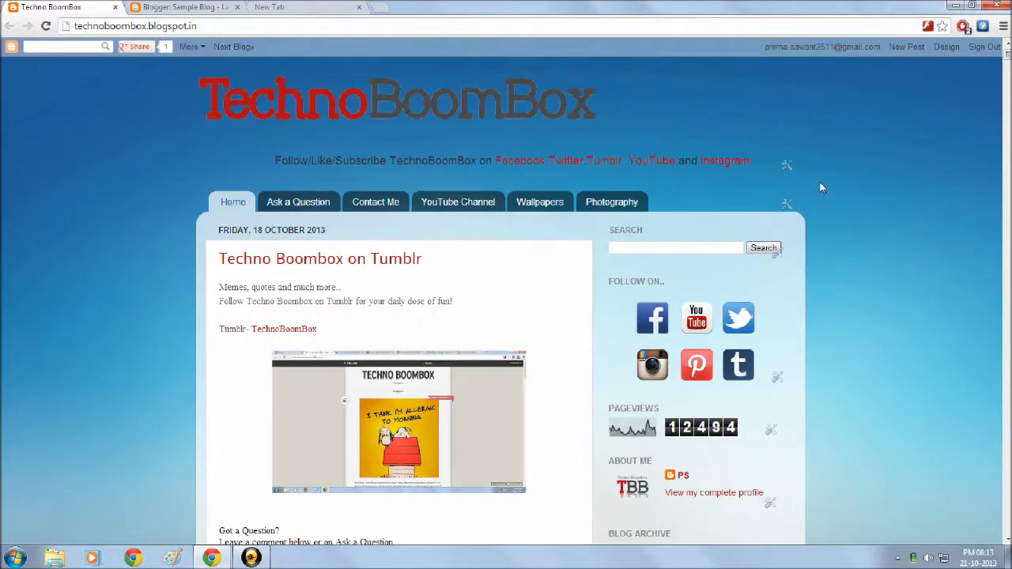